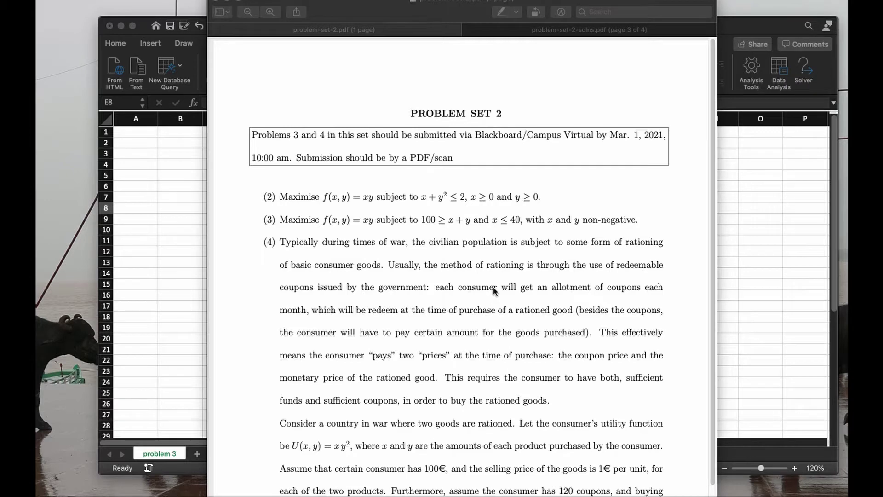
Step: Review the statement of problem (3) in the problem set PDF
{"action": "left_click", "coordinate": [344, 222]}
{"action": "left_click_drag", "start_coordinate": [281, 220], "coordinate": [634, 220]}
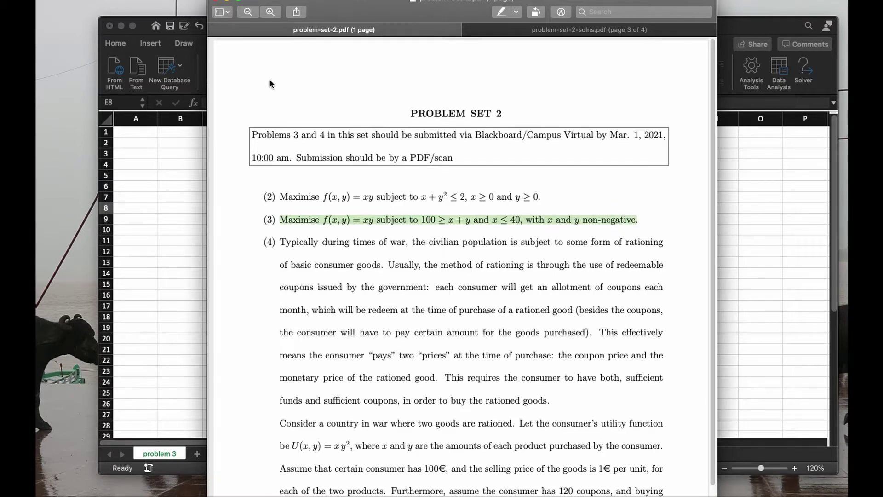
{"action": "key", "text": "super+z"}
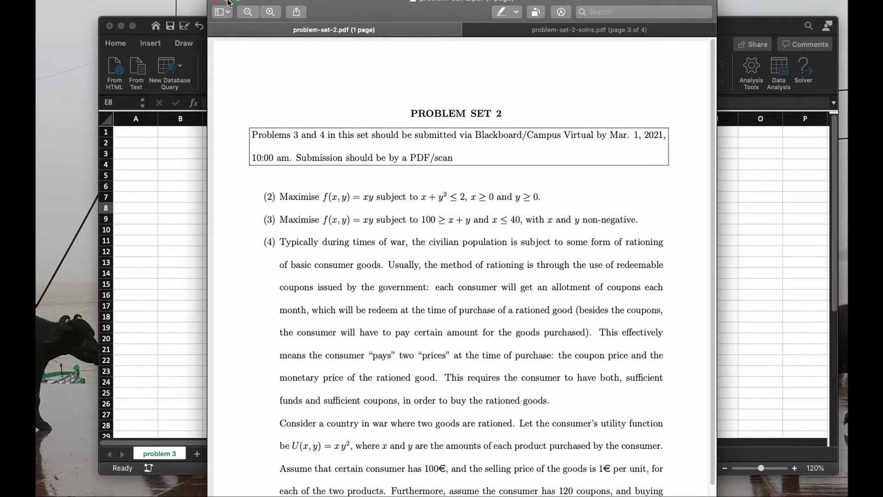
Step: Back in the spreadsheet, label cells A1 and A2 as x and y
{"action": "left_click", "coordinate": [227, 2]}
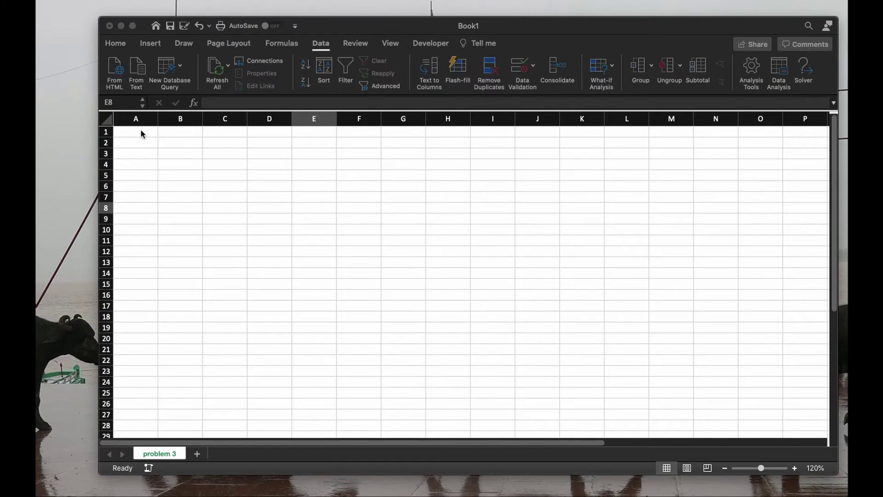
{"action": "left_click", "coordinate": [140, 131]}
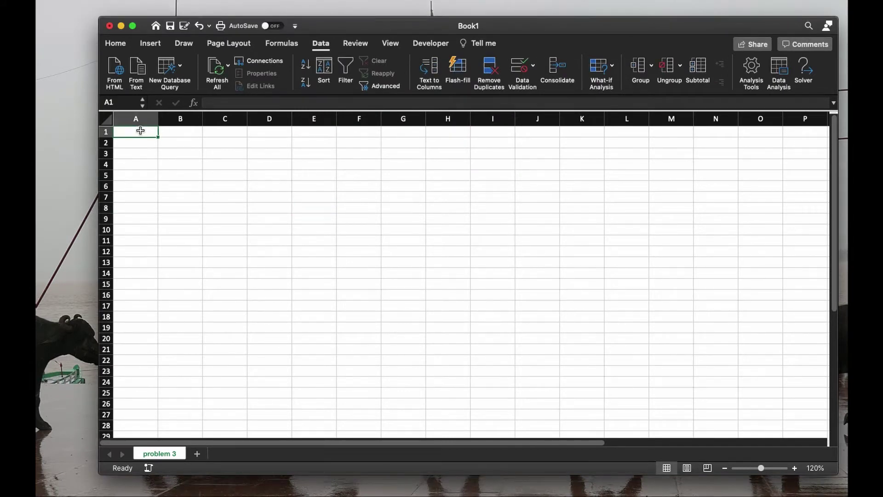
{"action": "type", "text": "x"}
{"action": "key", "text": "Return"}
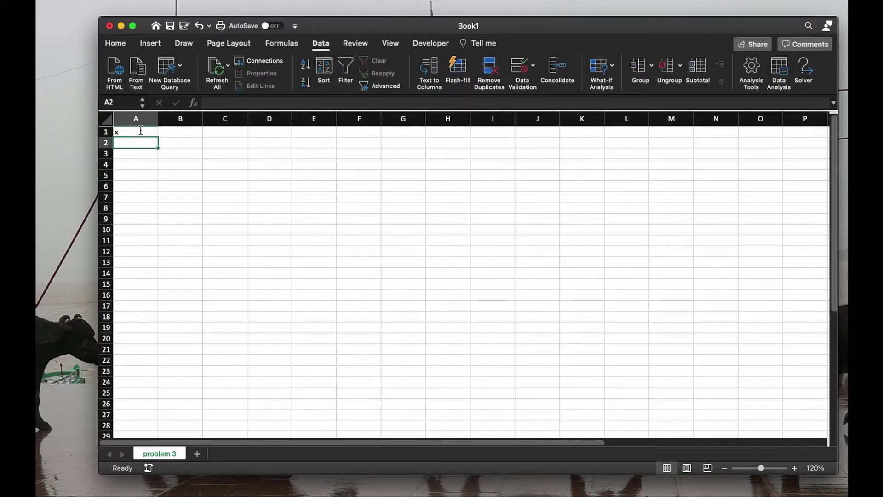
{"action": "type", "text": "y"}
{"action": "key", "text": "Return"}
Step: Enter a starting value of 0 for x in B1 and y in B2
{"action": "left_click", "coordinate": [140, 131]}
{"action": "key", "text": "Tab"}
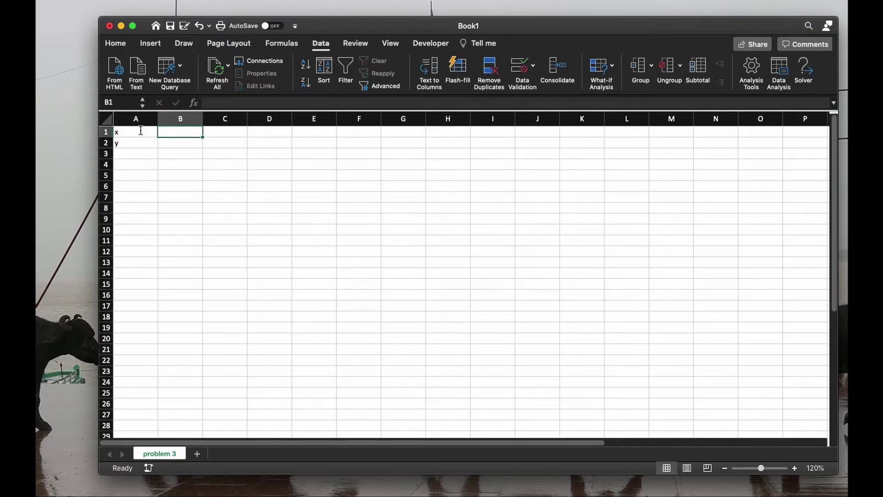
{"action": "type", "text": "0"}
{"action": "key", "text": "Return"}
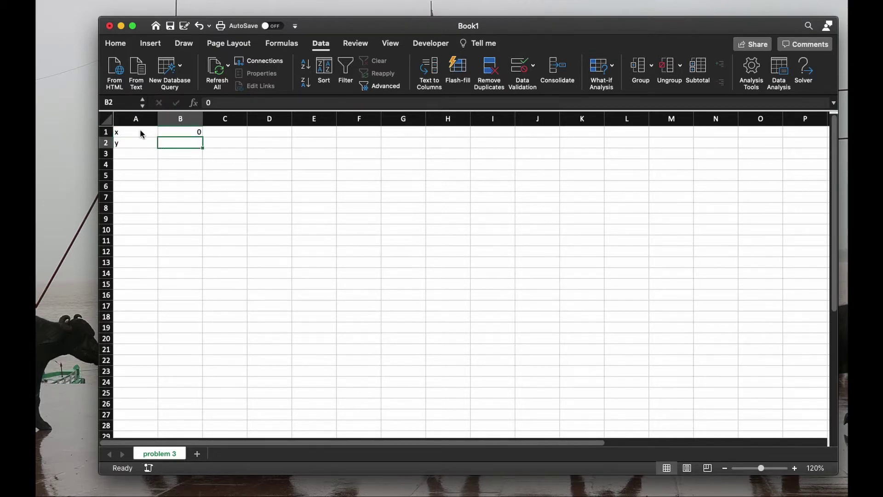
{"action": "type", "text": "0"}
{"action": "key", "text": "Return"}
{"action": "key", "text": "Down"}
{"action": "key", "text": "Left"}
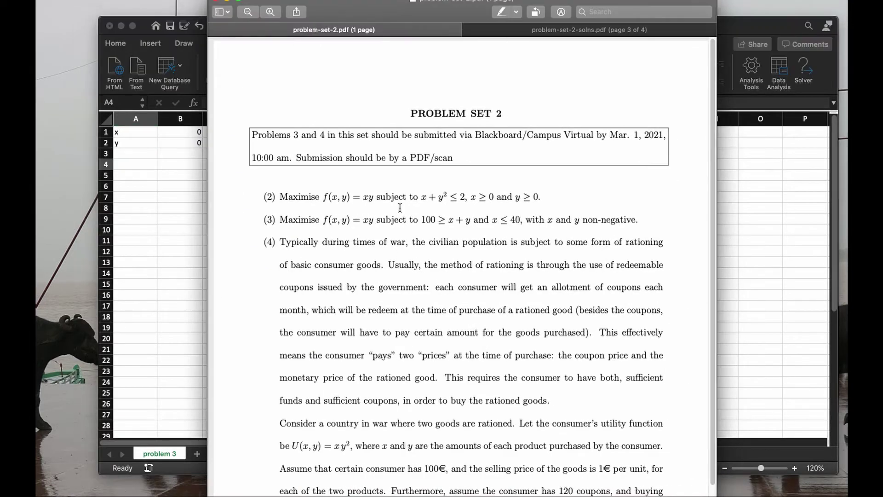
Step: Highlight objective xy and constraint 100 ≥ x + y in problem (3), then minimise the PDF
{"action": "left_click_drag", "start_coordinate": [361, 220], "coordinate": [378, 220]}
{"action": "left_click_drag", "start_coordinate": [421, 220], "coordinate": [529, 220]}
{"action": "left_click", "coordinate": [227, 2]}
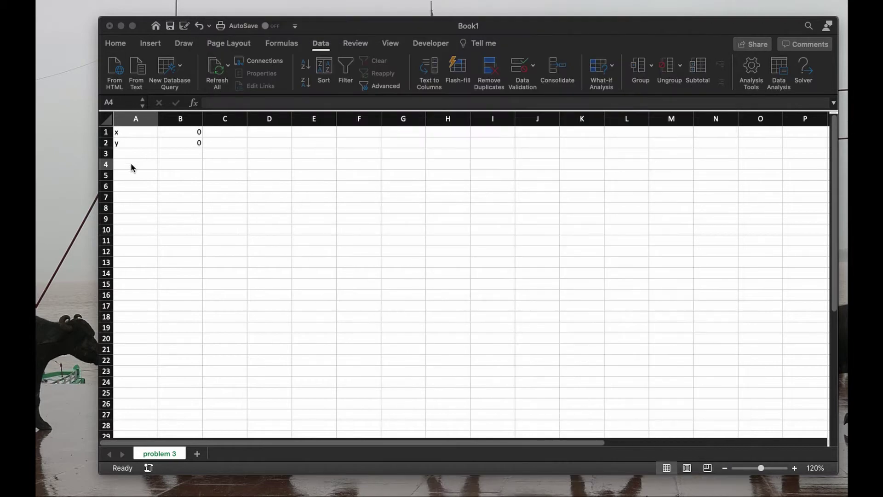
Step: Label A4 'x+y' and enter =B1+B2 in B4
{"action": "left_click", "coordinate": [130, 162]}
{"action": "type", "text": "x+y"}
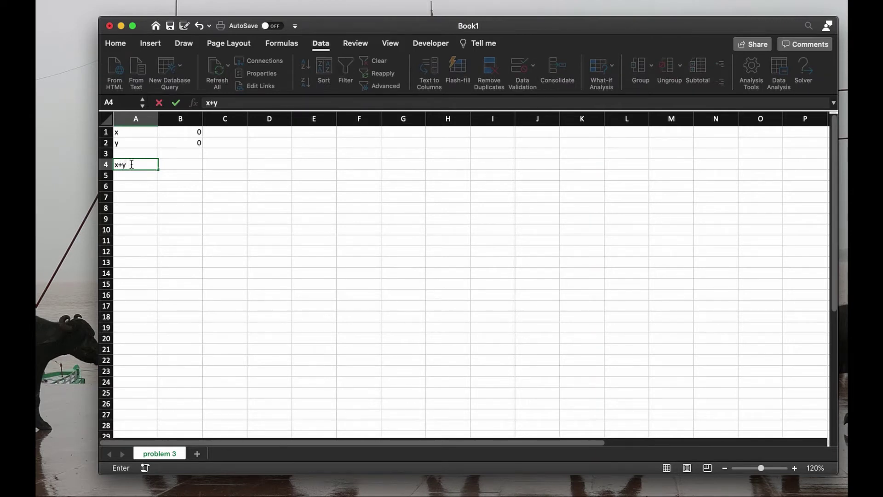
{"action": "key", "text": "Tab"}
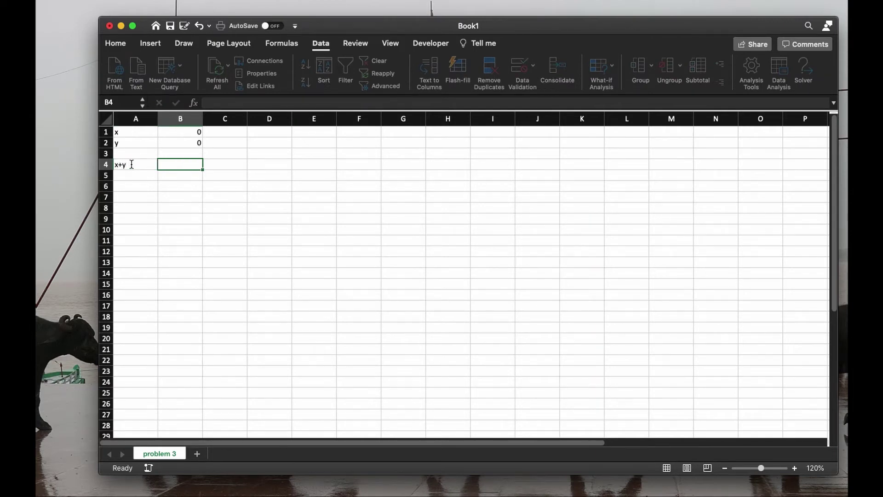
{"action": "left_click", "coordinate": [131, 164]}
{"action": "key", "text": "Tab"}
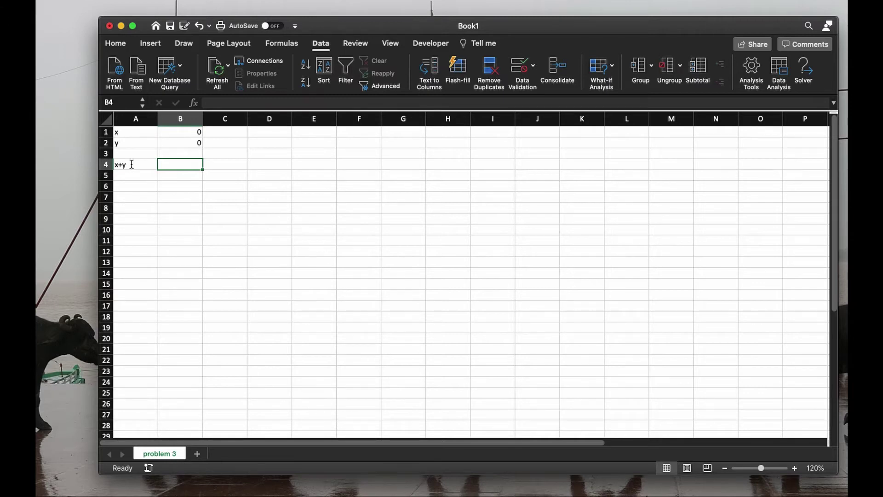
{"action": "type", "text": "="}
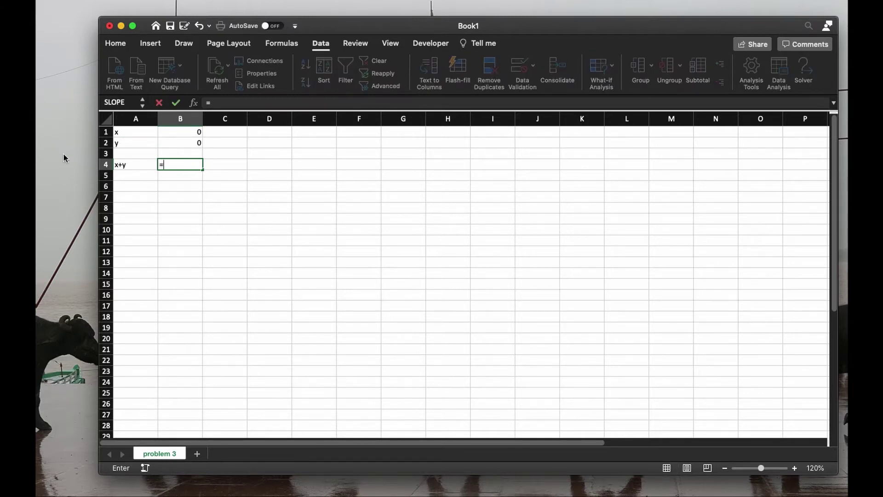
{"action": "left_click", "coordinate": [198, 133]}
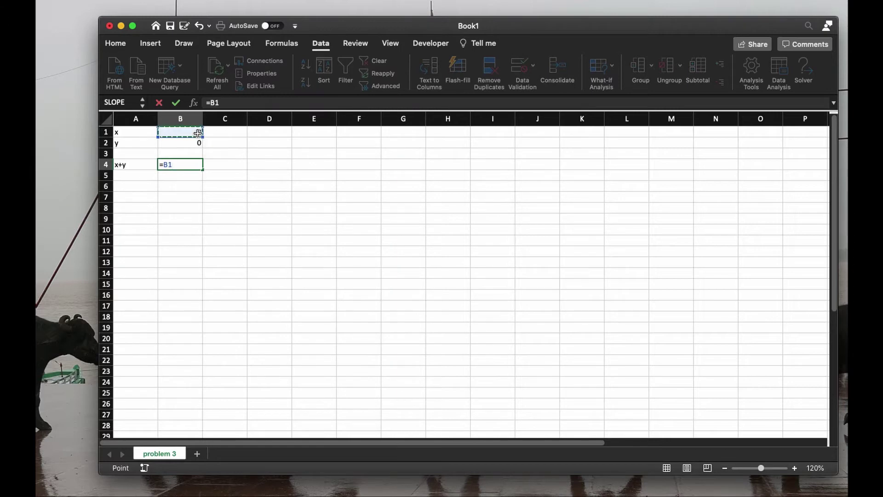
{"action": "type", "text": "+"}
{"action": "left_click", "coordinate": [183, 146]}
{"action": "key", "text": "Return"}
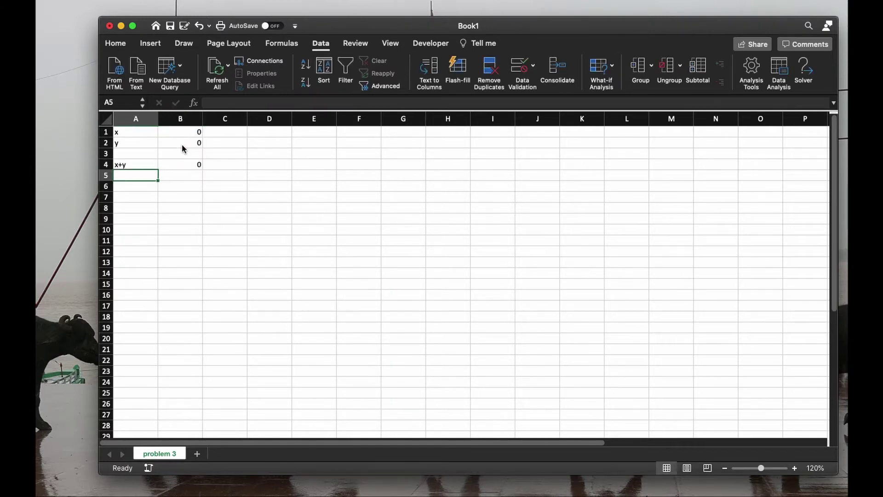
Step: Label A5 'x' and make B5 equal =B1
{"action": "type", "text": "x"}
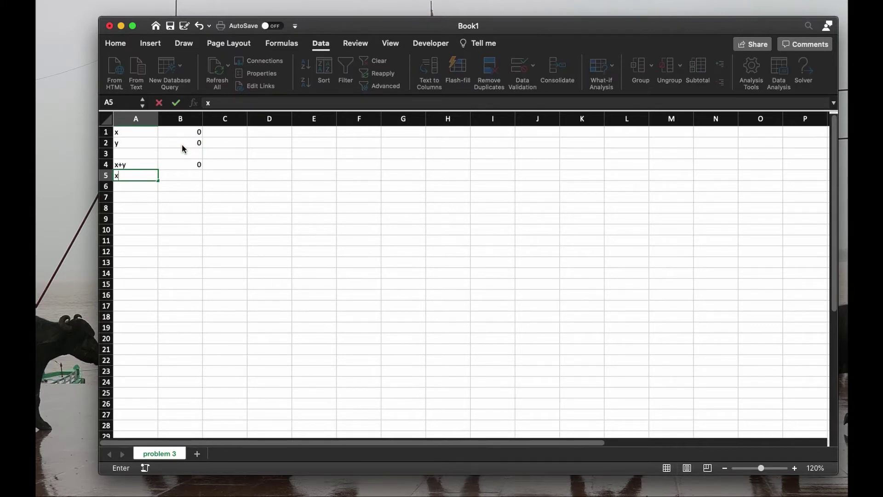
{"action": "key", "text": "Tab"}
{"action": "type", "text": "="}
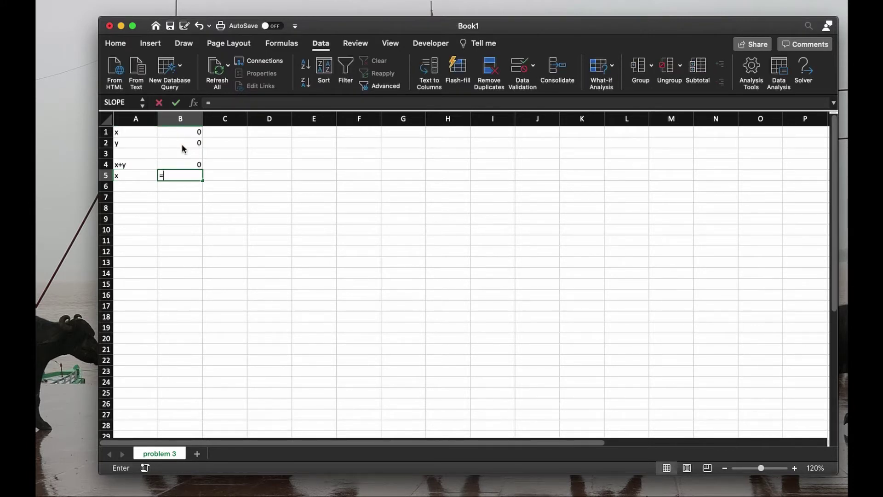
{"action": "left_click", "coordinate": [182, 132]}
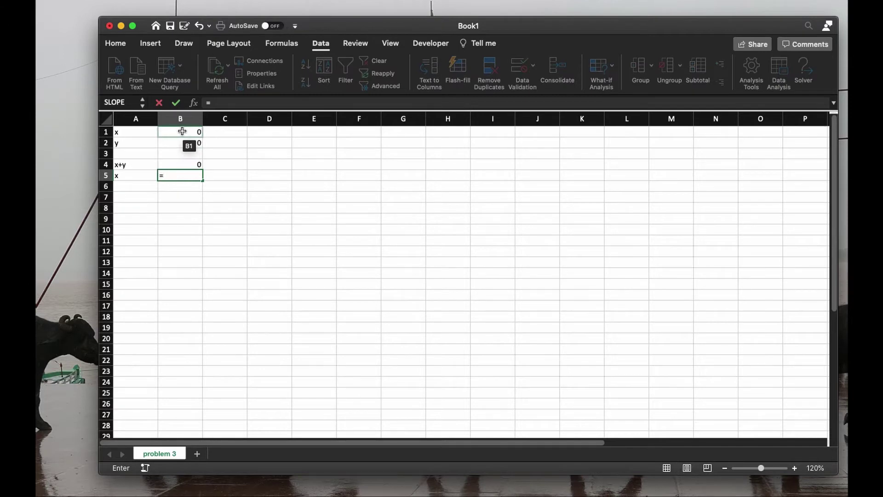
{"action": "key", "text": "Return"}
{"action": "key", "text": "Up"}
{"action": "key", "text": "Up"}
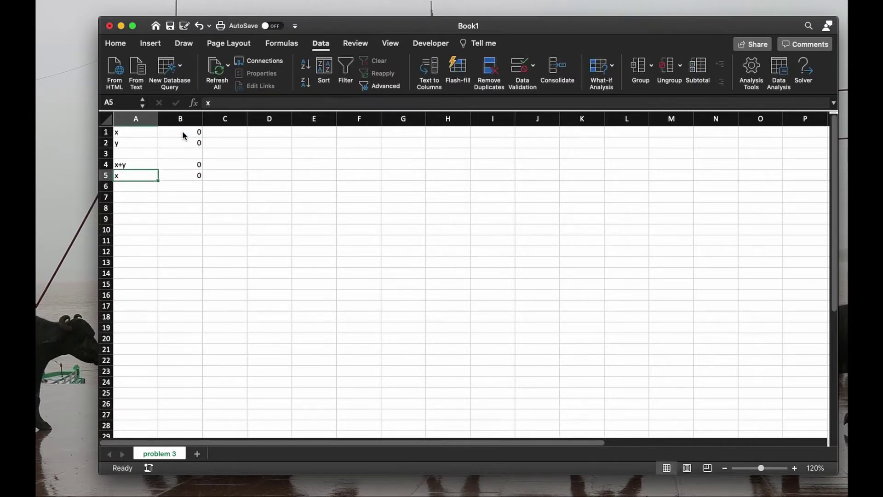
{"action": "key", "text": "Right"}
{"action": "key", "text": "Right"}
{"action": "key", "text": "Right"}
Step: Add 'max' limits: 100 in E4 for x+y and 40 in E5 for x
{"action": "type", "text": "max"}
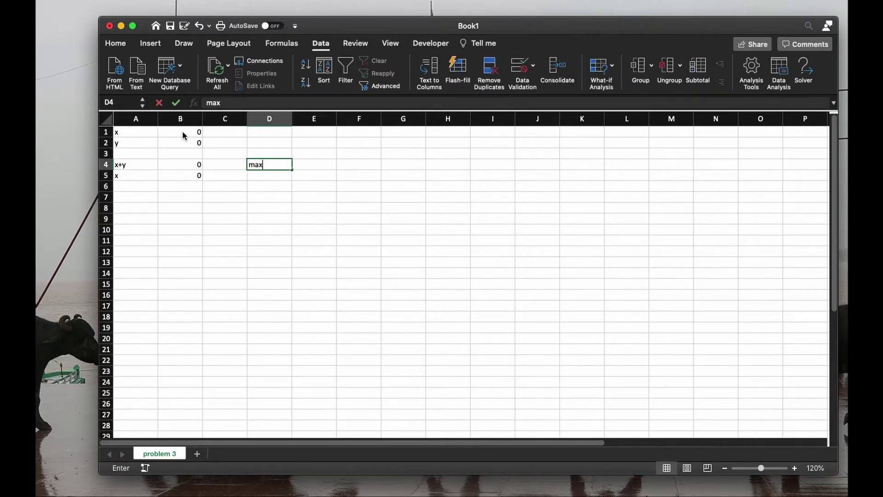
{"action": "key", "text": "Tab"}
{"action": "type", "text": "100"}
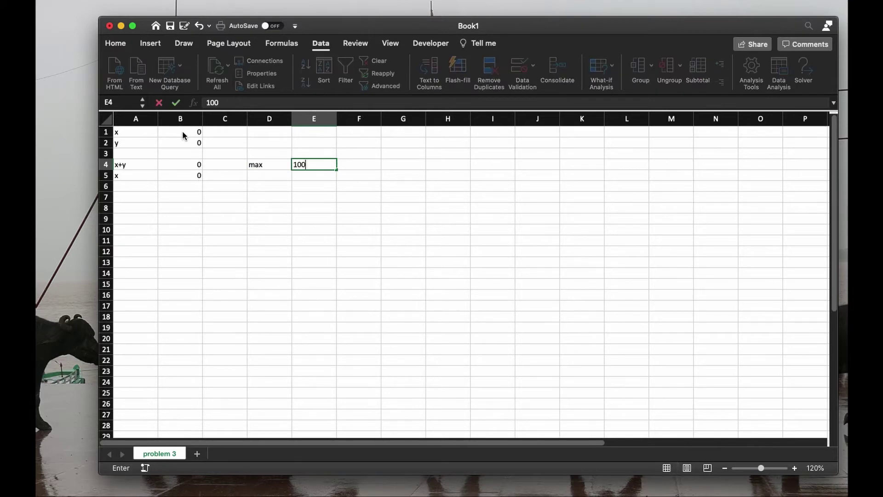
{"action": "key", "text": "Return"}
{"action": "type", "text": "max"}
{"action": "key", "text": "Tab"}
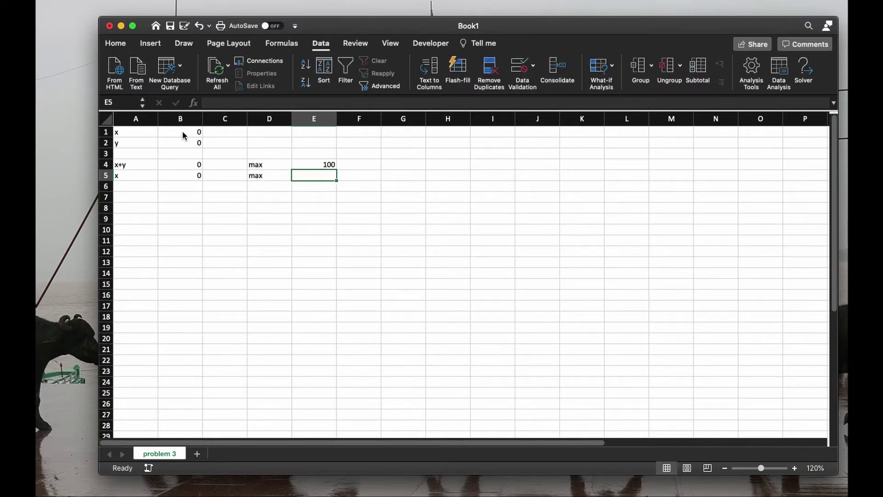
{"action": "type", "text": "40"}
{"action": "key", "text": "Return"}
Step: Label A7 'function' and enter =B1*B2 in B7
{"action": "key", "text": "Down"}
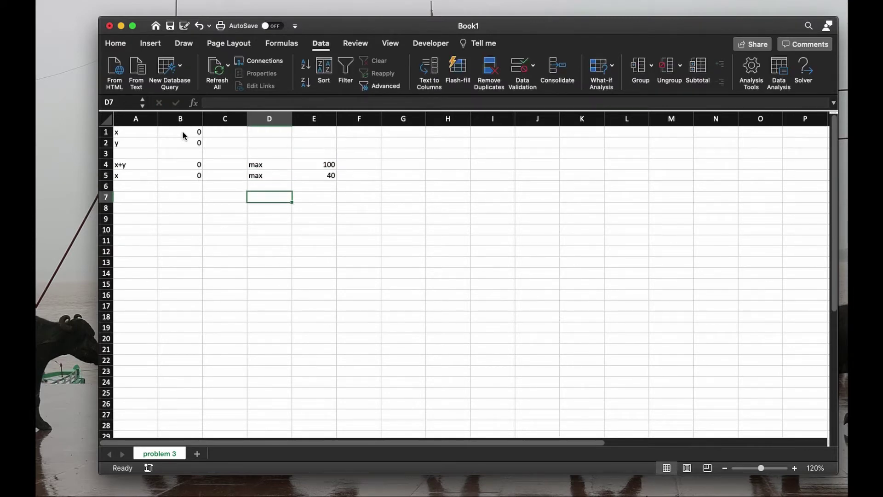
{"action": "key", "text": "Left"}
{"action": "key", "text": "Left"}
{"action": "key", "text": "Left"}
{"action": "type", "text": "function"}
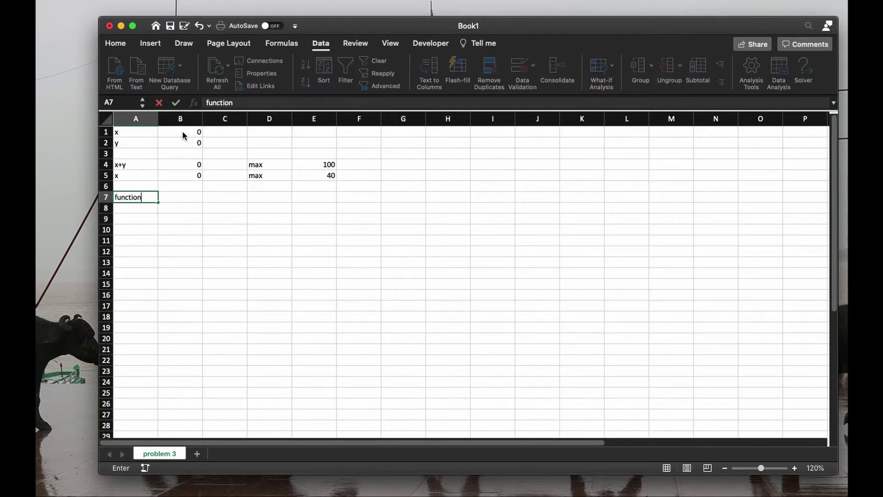
{"action": "key", "text": "Tab"}
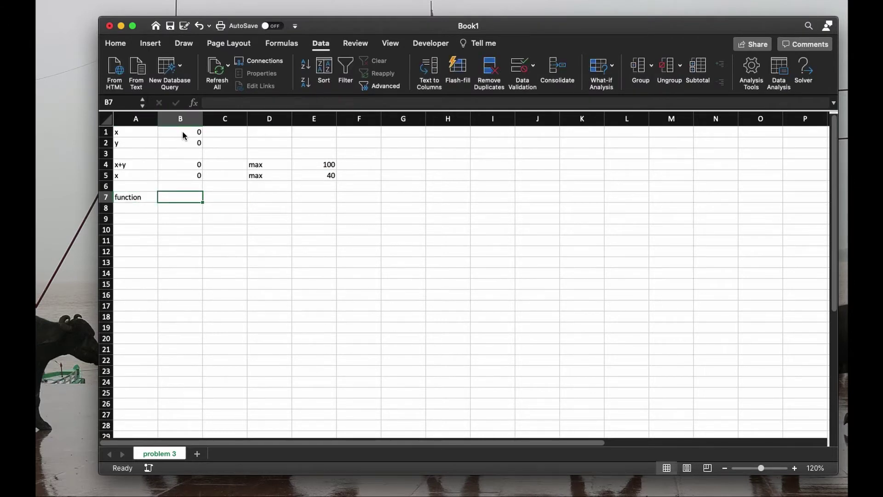
{"action": "type", "text": "="}
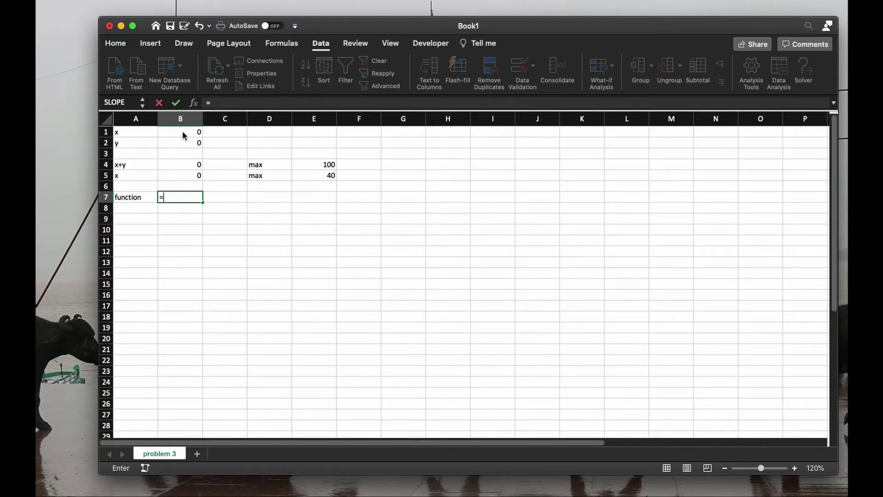
{"action": "left_click", "coordinate": [183, 131]}
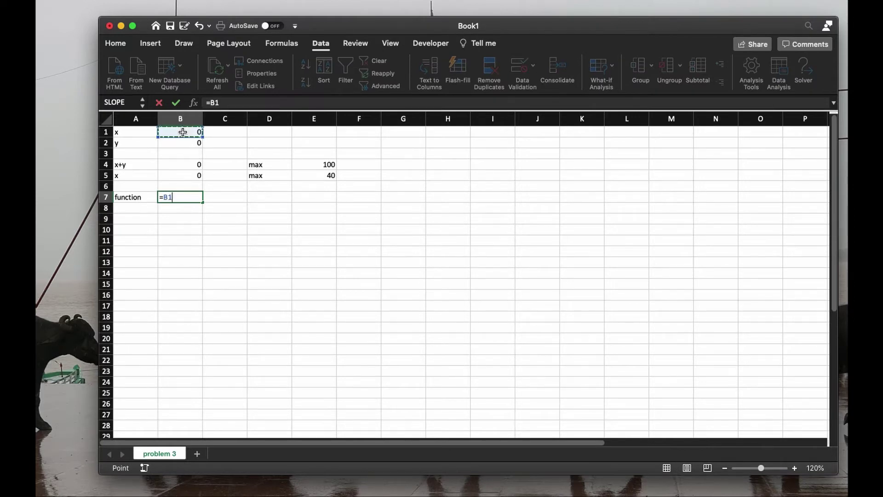
{"action": "type", "text": "*"}
{"action": "left_click", "coordinate": [192, 143]}
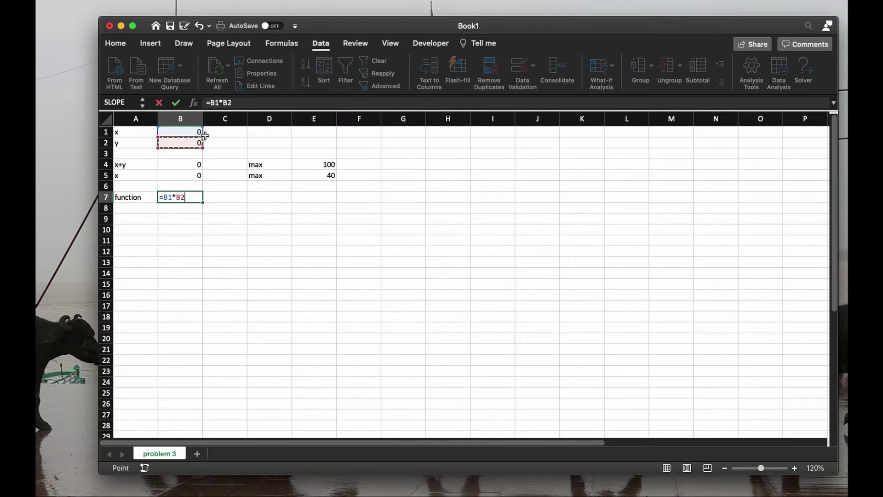
{"action": "key", "text": "Return"}
{"action": "key", "text": "Up"}
{"action": "key", "text": "Right"}
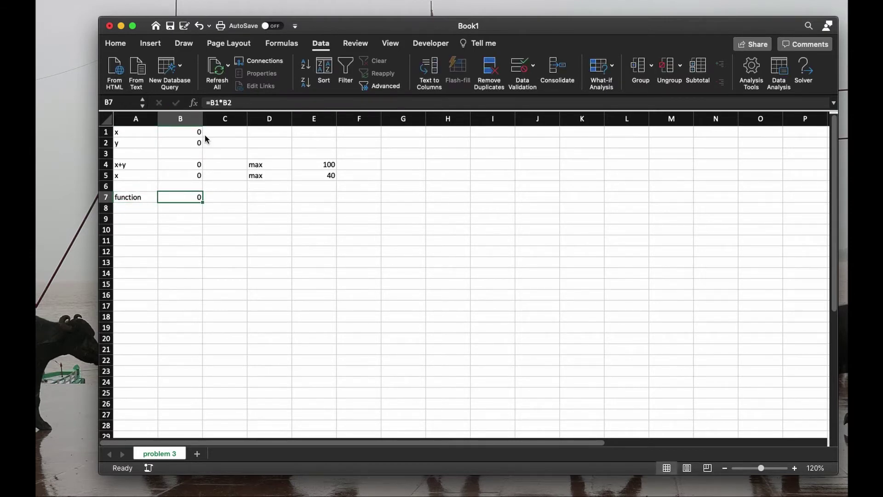
Step: Open Solver and clear the old objective, changing cells, and constraints $B$4<=$E$4 and $B$5<=$E$5
{"action": "left_click", "coordinate": [803, 69]}
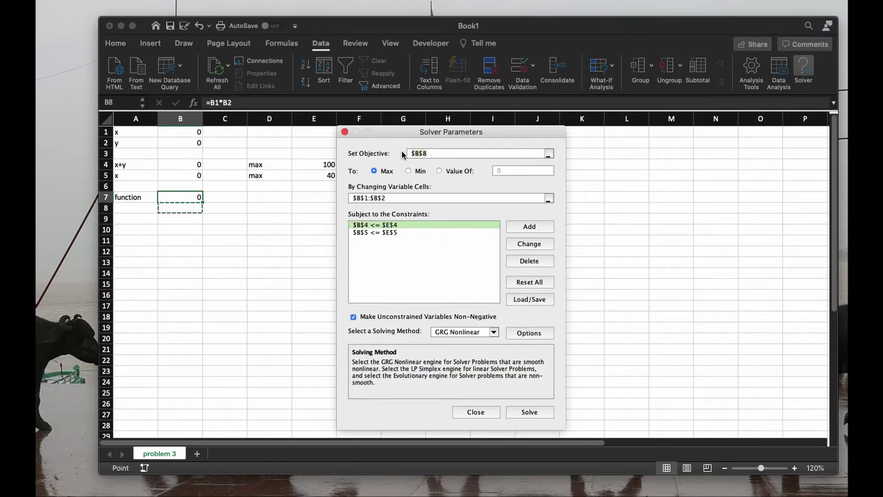
{"action": "key", "text": "BackSpace"}
{"action": "left_click_drag", "start_coordinate": [388, 199], "coordinate": [350, 201]}
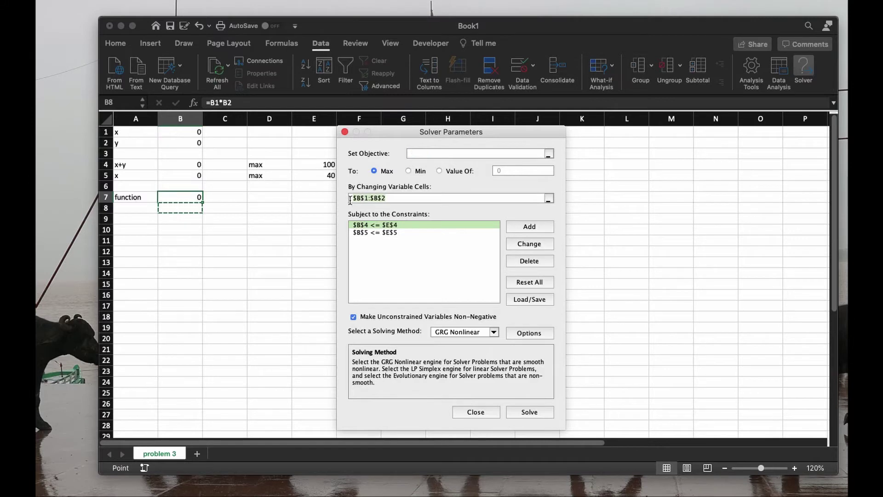
{"action": "key", "text": "BackSpace"}
{"action": "left_click", "coordinate": [527, 262]}
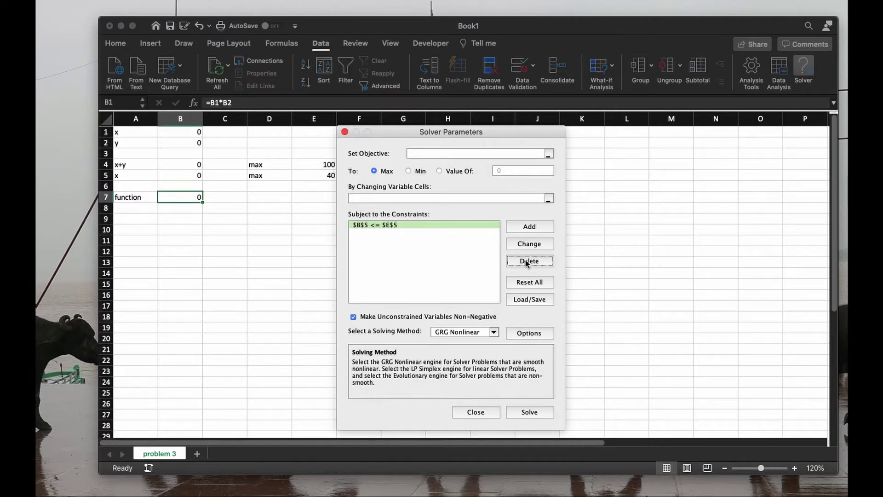
{"action": "left_click", "coordinate": [533, 260]}
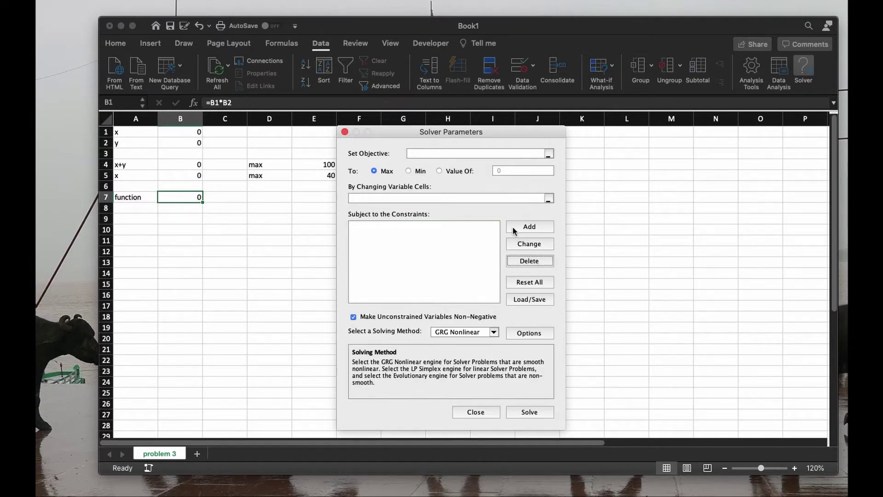
{"action": "left_click", "coordinate": [488, 154]}
Step: Set Solver's objective to cell B7 and keep it on Max
{"action": "left_click", "coordinate": [549, 154]}
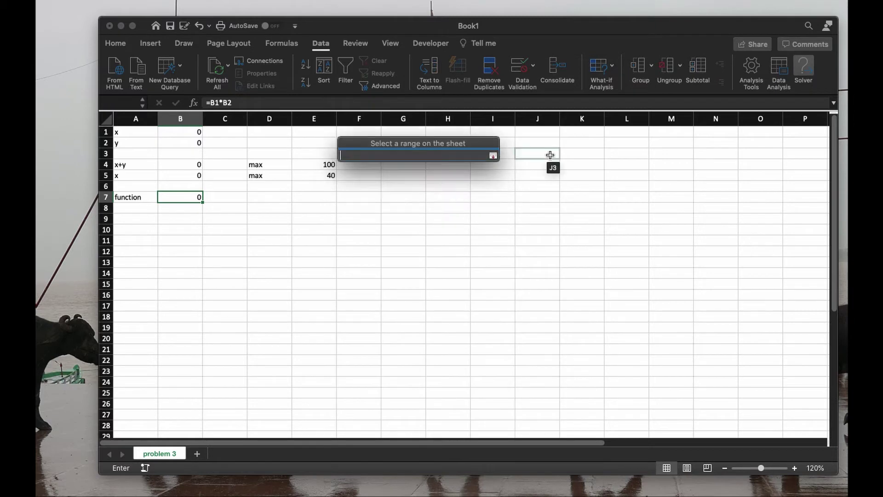
{"action": "left_click", "coordinate": [184, 197]}
{"action": "left_click", "coordinate": [493, 156]}
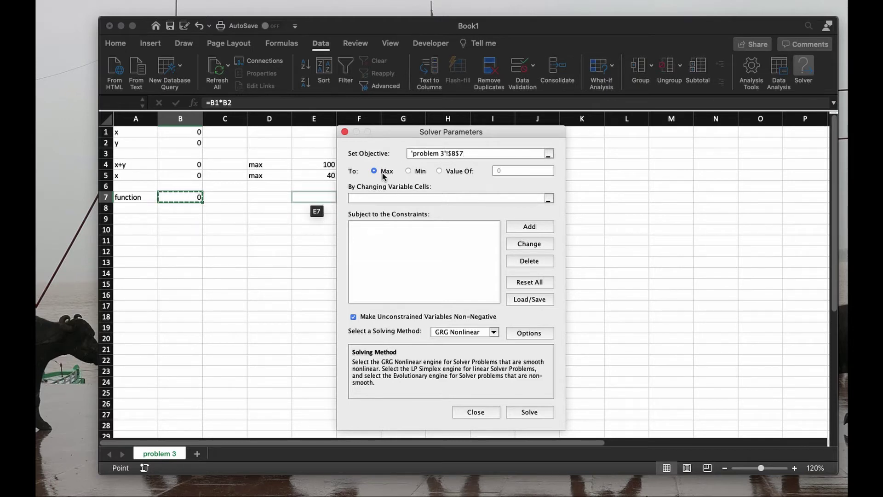
{"action": "left_click", "coordinate": [409, 171]}
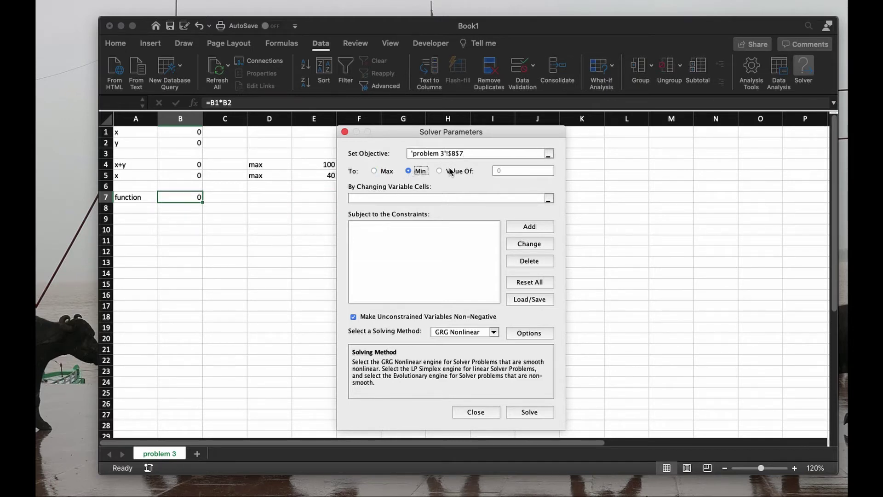
{"action": "left_click", "coordinate": [440, 170]}
{"action": "left_click", "coordinate": [374, 172]}
Step: Set the changing variable cells to B1:B2
{"action": "left_click", "coordinate": [455, 198]}
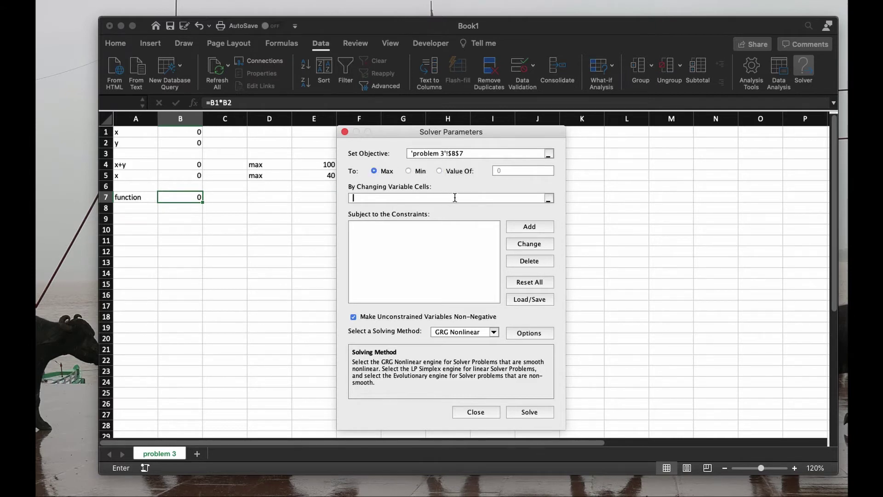
{"action": "left_click", "coordinate": [549, 198]}
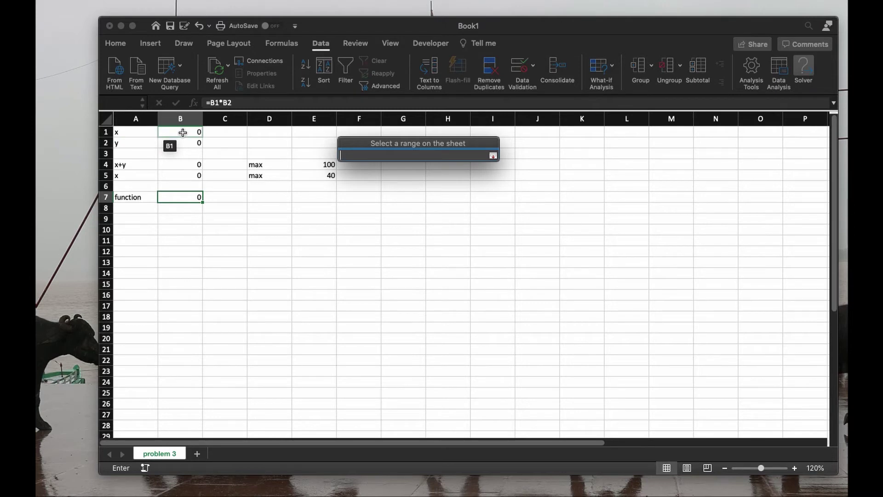
{"action": "left_click_drag", "start_coordinate": [183, 132], "coordinate": [182, 143]}
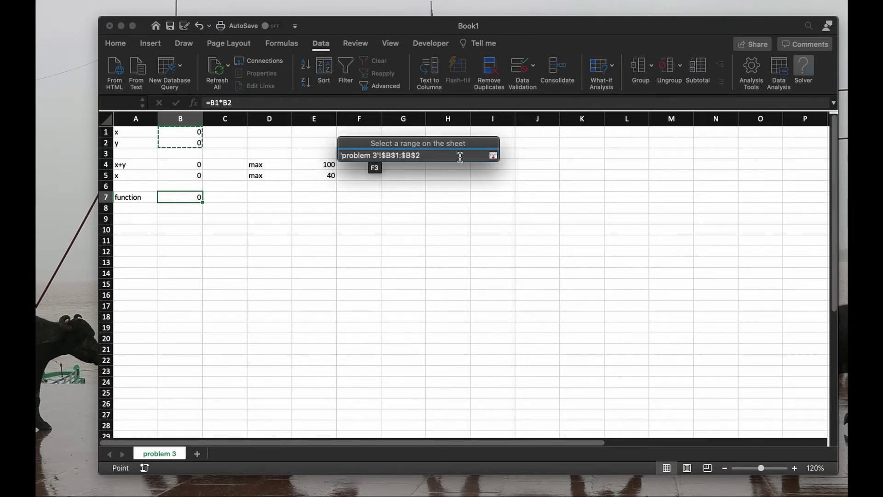
{"action": "left_click", "coordinate": [493, 155]}
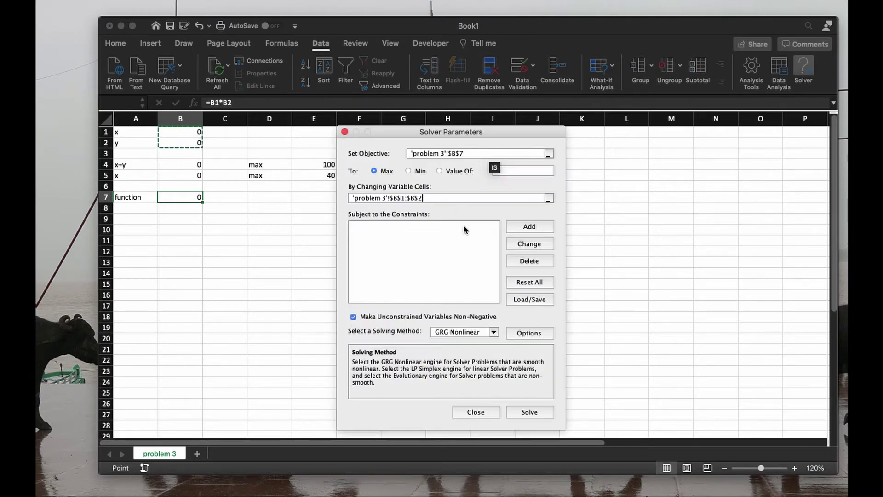
Step: Add a new constraint with cell reference B4 and the <= relation
{"action": "left_click", "coordinate": [530, 227]}
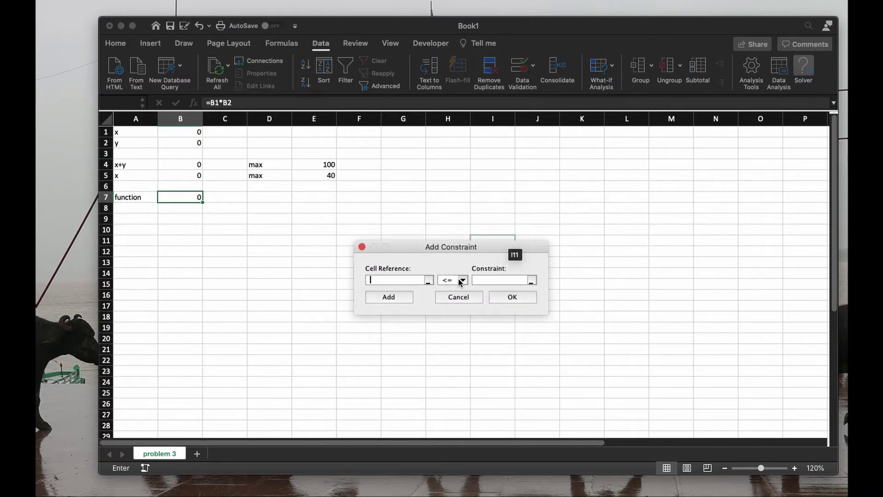
{"action": "left_click", "coordinate": [462, 280]}
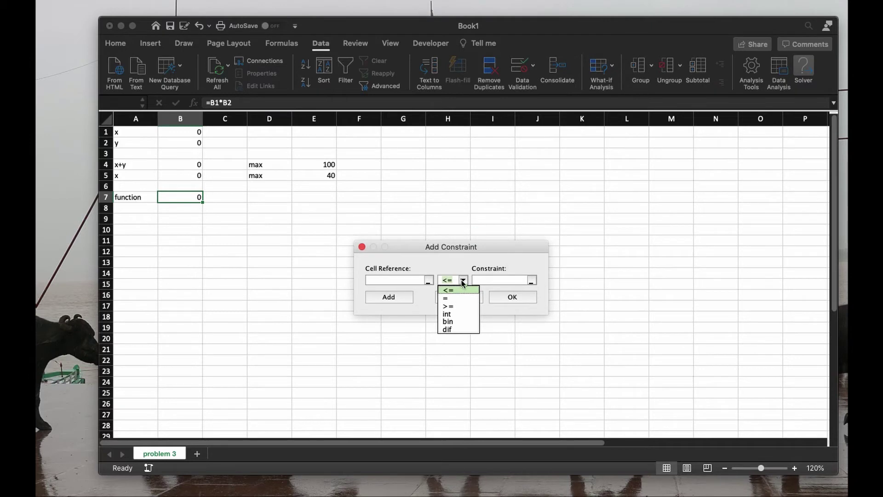
{"action": "left_click", "coordinate": [463, 280]}
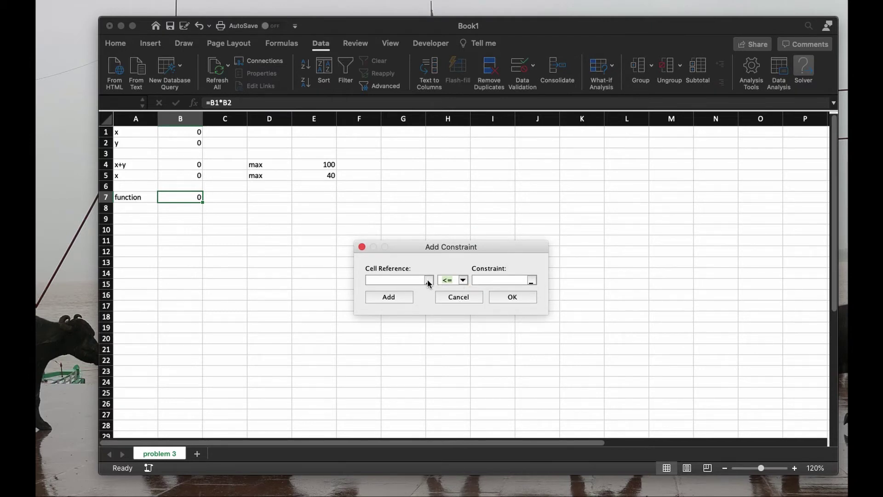
{"action": "left_click", "coordinate": [427, 282]}
{"action": "left_click", "coordinate": [428, 280]}
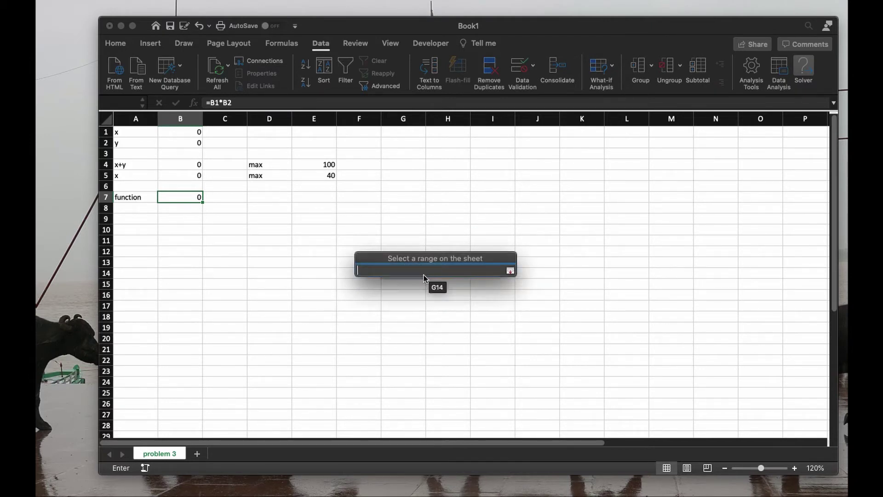
{"action": "left_click", "coordinate": [180, 167]}
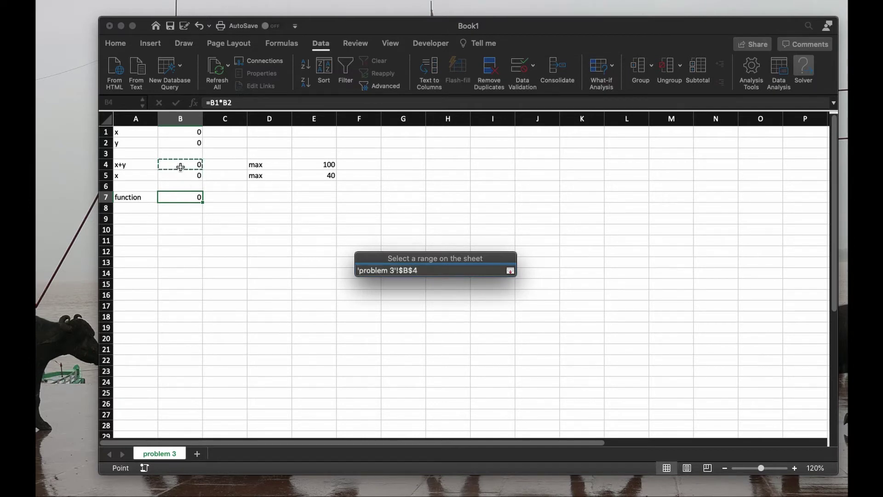
{"action": "left_click", "coordinate": [511, 271]}
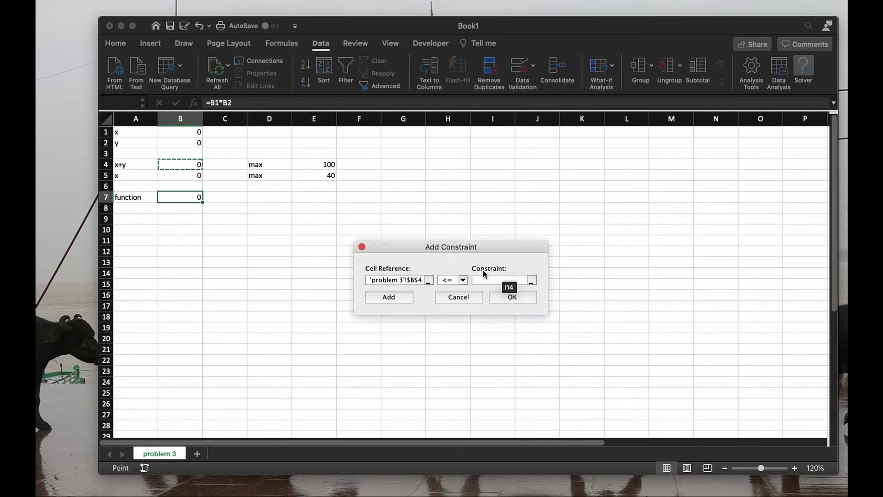
Step: Set the constraint limit to E4 (100) and confirm $B$4 <= $E$4
{"action": "left_click", "coordinate": [486, 279]}
{"action": "left_click", "coordinate": [487, 282]}
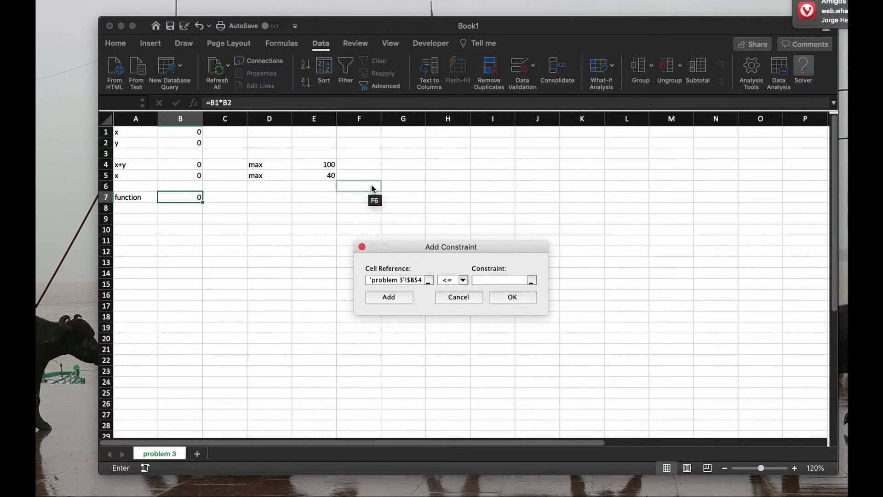
{"action": "left_click", "coordinate": [532, 280]}
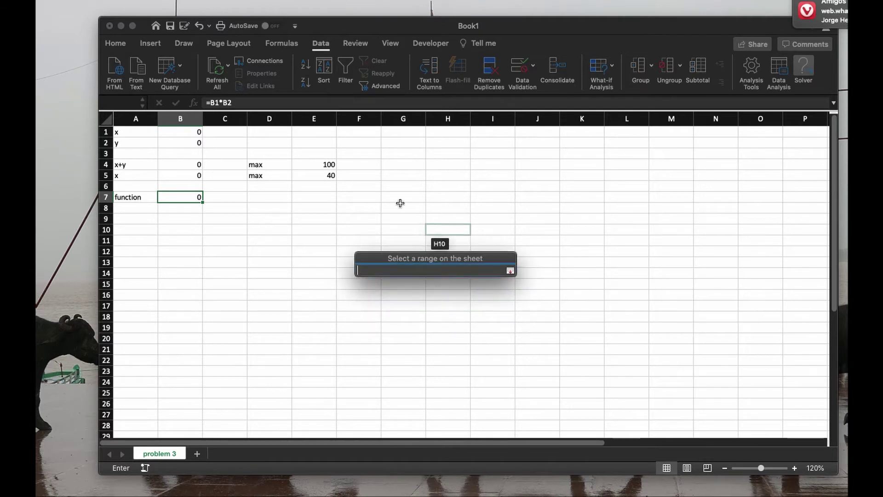
{"action": "left_click", "coordinate": [327, 164]}
{"action": "left_click", "coordinate": [511, 270]}
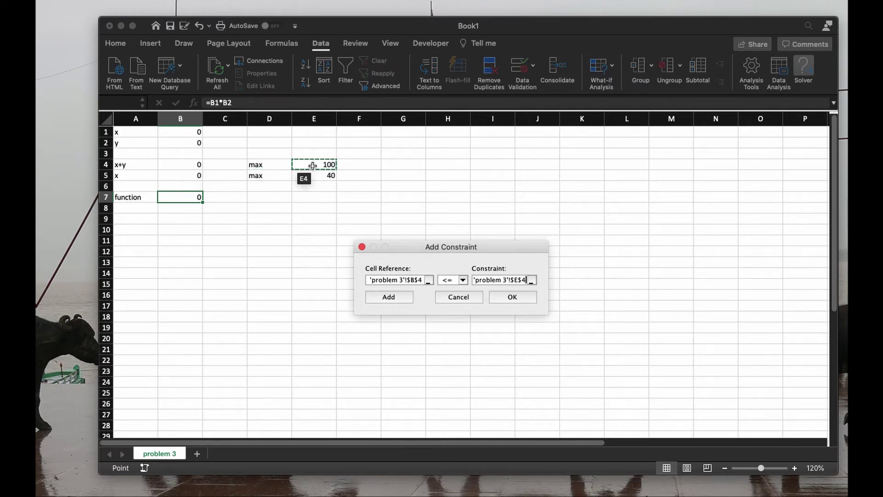
{"action": "left_click", "coordinate": [514, 296]}
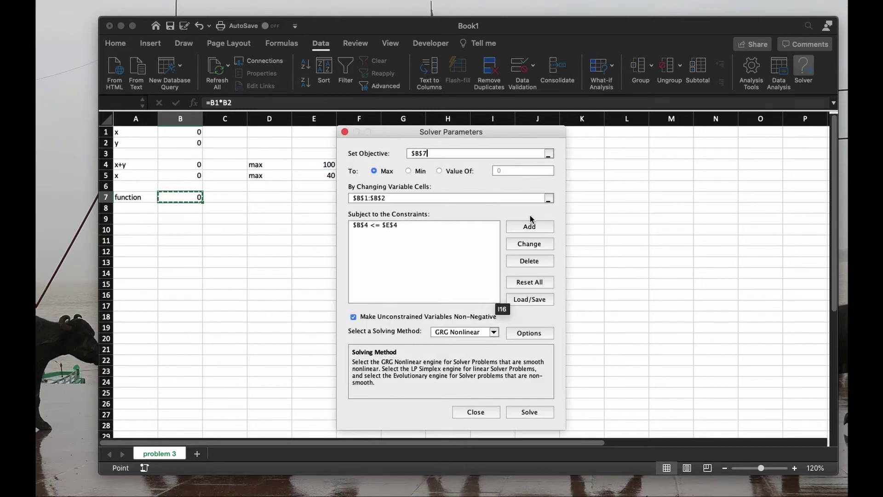
Step: Add the constraint $B$5 <= $E$5 capping x at 40, then close Solver without solving
{"action": "left_click", "coordinate": [531, 227]}
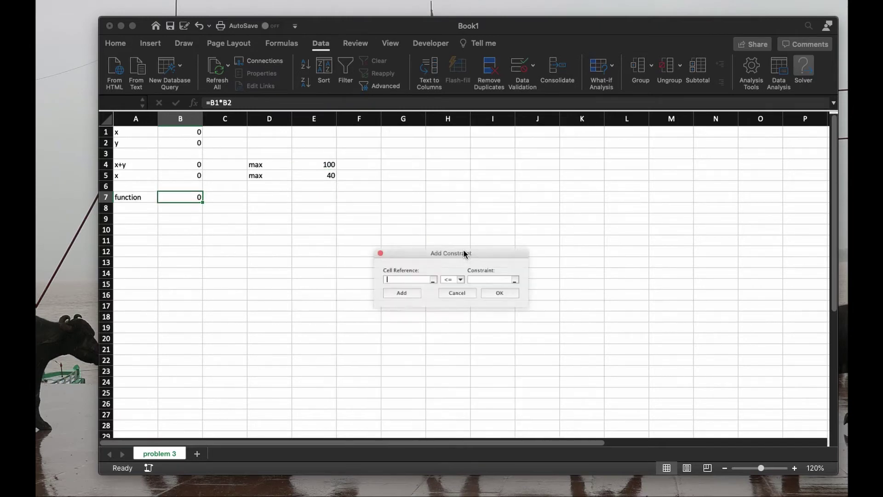
{"action": "left_click", "coordinate": [428, 280]}
{"action": "left_click", "coordinate": [183, 174]}
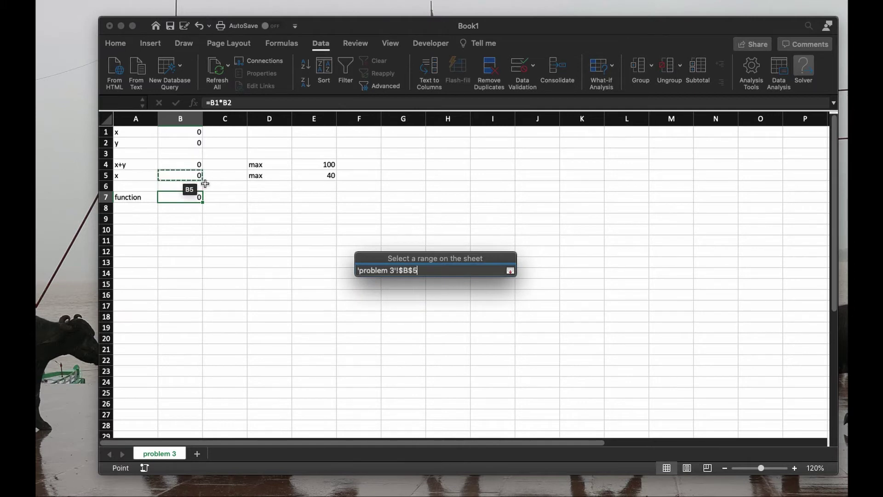
{"action": "left_click", "coordinate": [511, 270]}
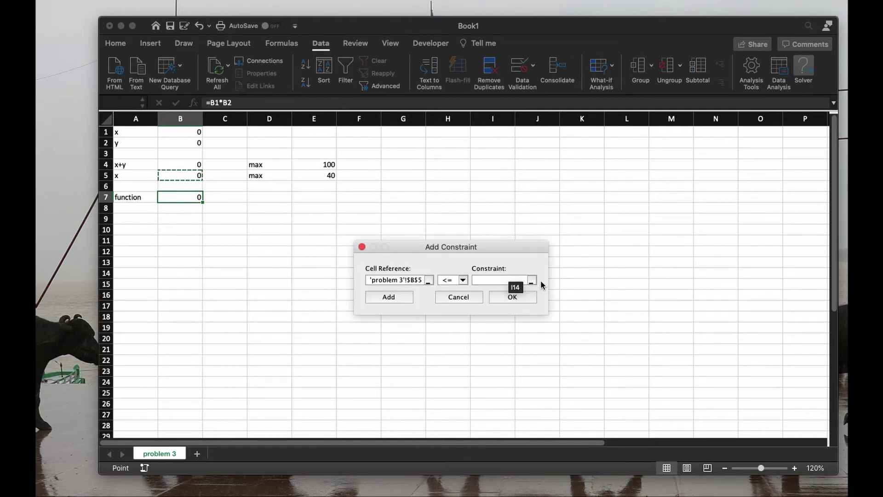
{"action": "left_click", "coordinate": [531, 280]}
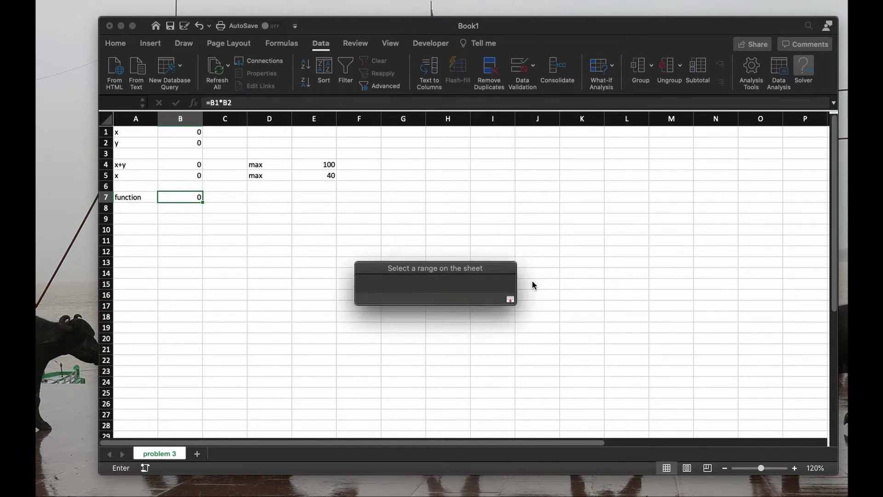
{"action": "left_click", "coordinate": [320, 175]}
{"action": "left_click", "coordinate": [510, 271]}
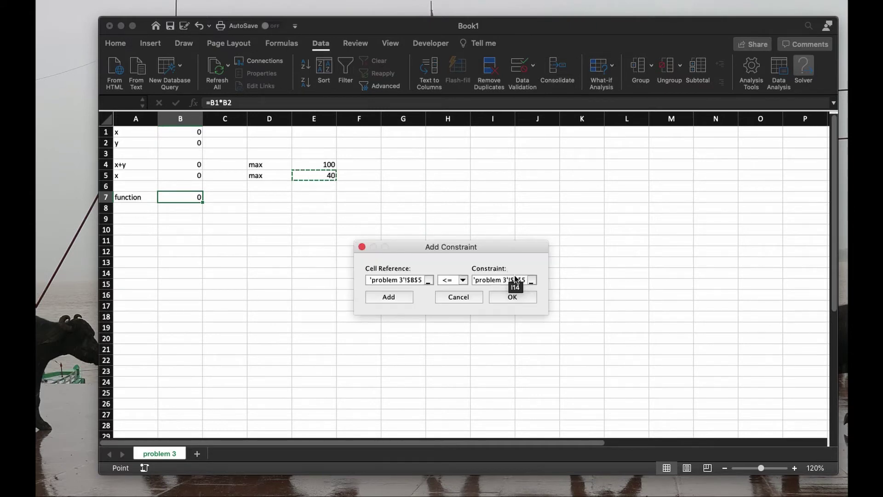
{"action": "left_click", "coordinate": [505, 295]}
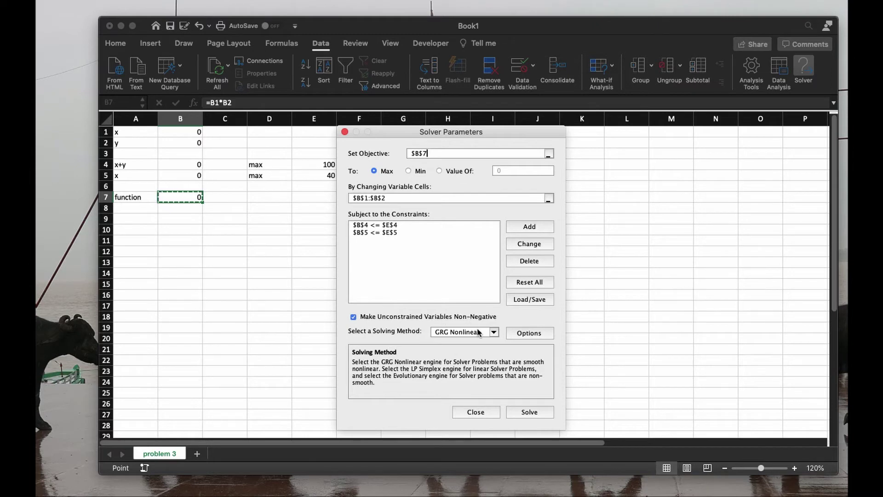
{"action": "left_click", "coordinate": [481, 412]}
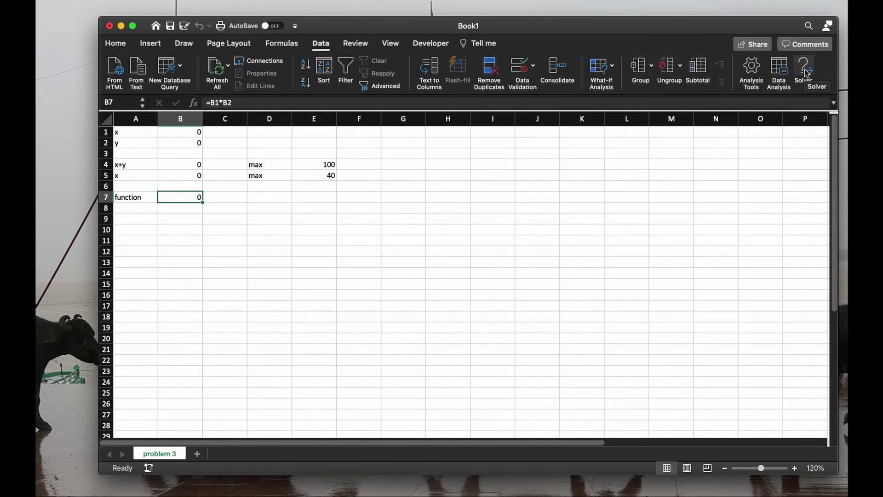
Step: Reopen Solver, solve the maximisation, and keep the result, which leaves everything at 0
{"action": "left_click", "coordinate": [806, 73]}
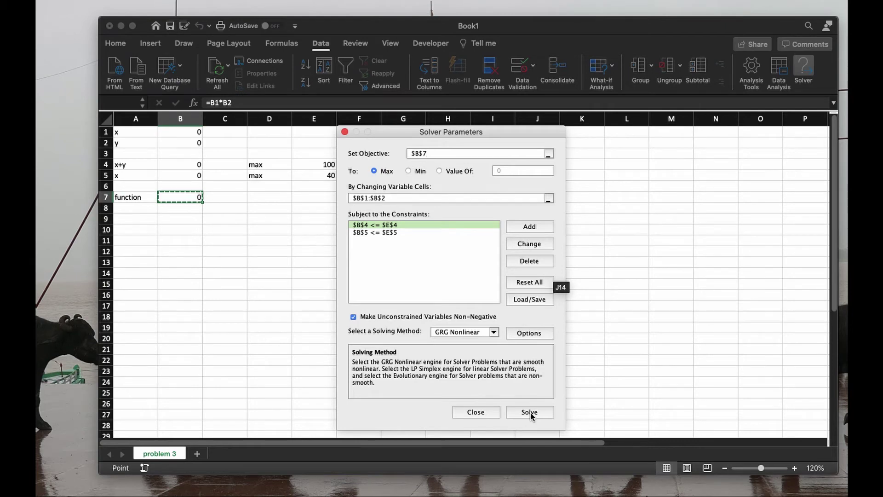
{"action": "left_click", "coordinate": [530, 412]}
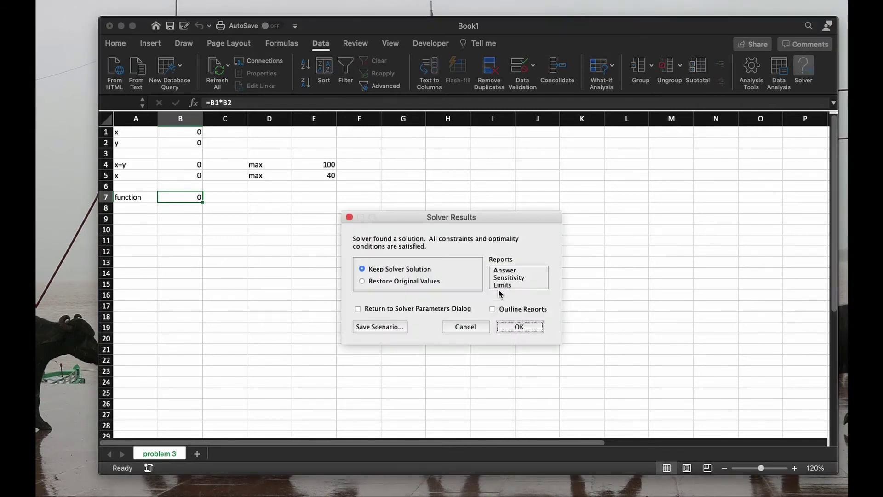
{"action": "left_click", "coordinate": [518, 325]}
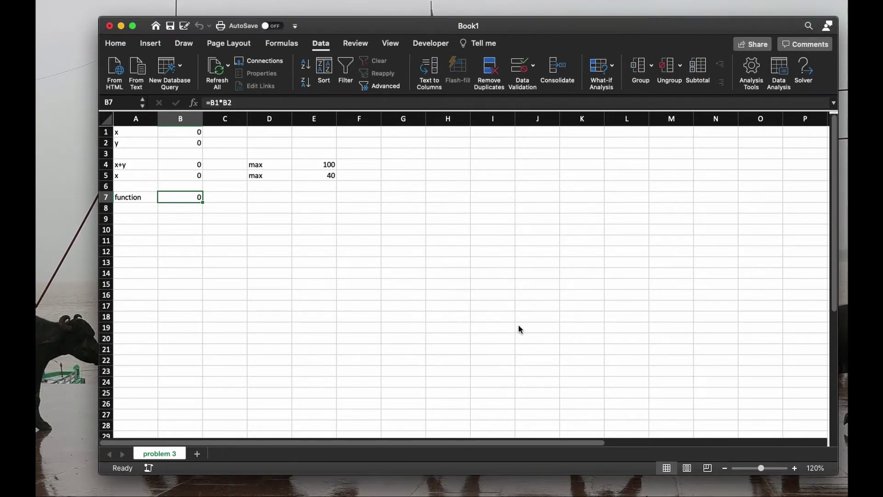
Step: Change the starting values of x in B1 and y in B2 to 1
{"action": "left_click", "coordinate": [171, 132]}
{"action": "key", "text": "Down"}
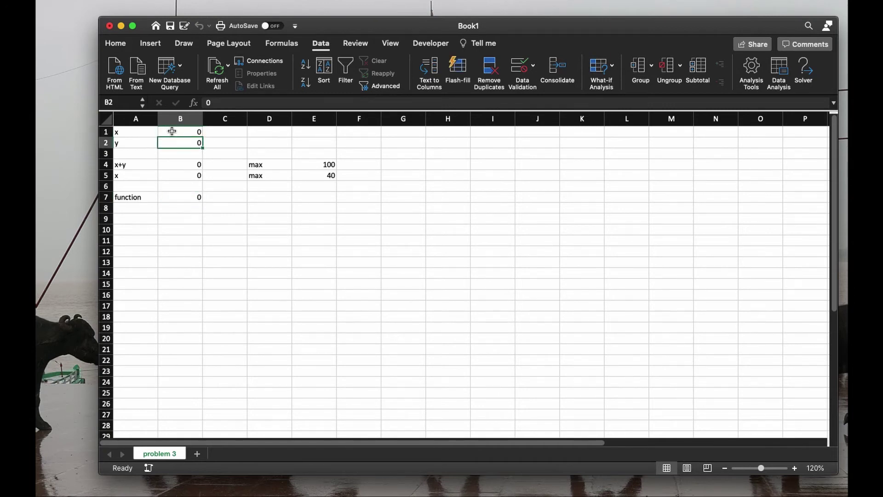
{"action": "key", "text": "Down"}
{"action": "key", "text": "Down"}
{"action": "key", "text": "Down"}
{"action": "key", "text": "Down"}
{"action": "key", "text": "Down"}
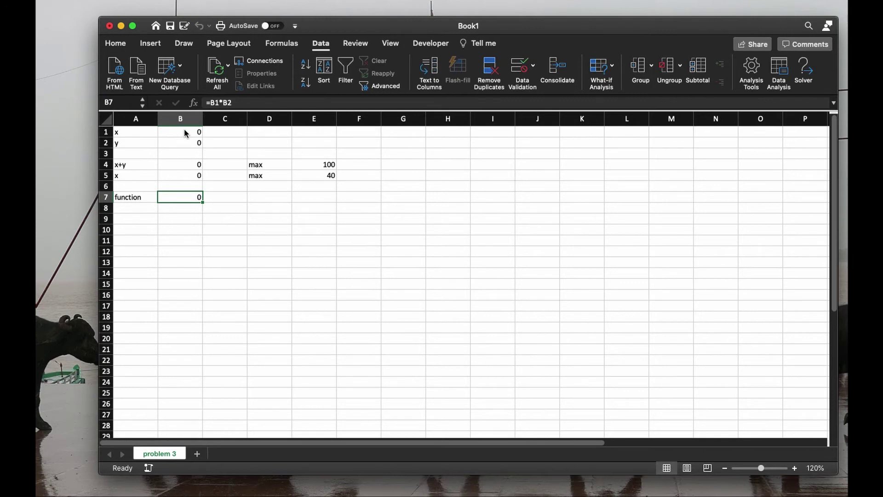
{"action": "left_click", "coordinate": [183, 133]}
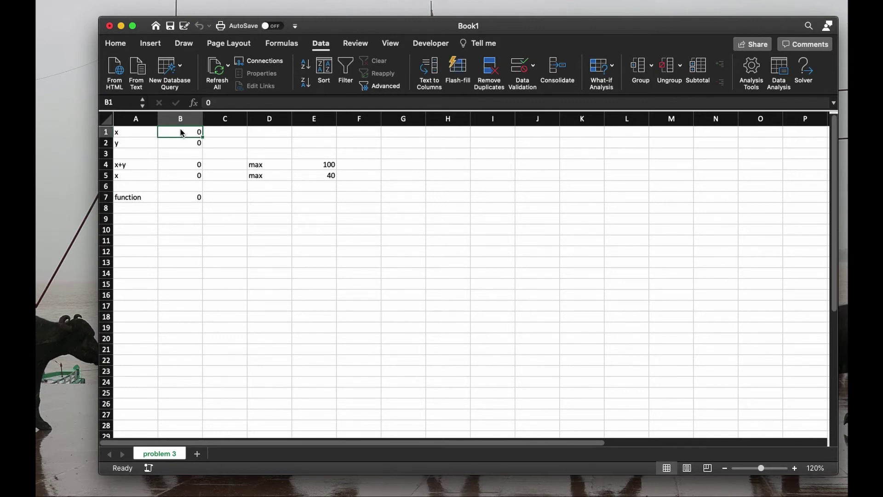
{"action": "type", "text": "1"}
{"action": "key", "text": "Return"}
{"action": "type", "text": "1"}
{"action": "key", "text": "Return"}
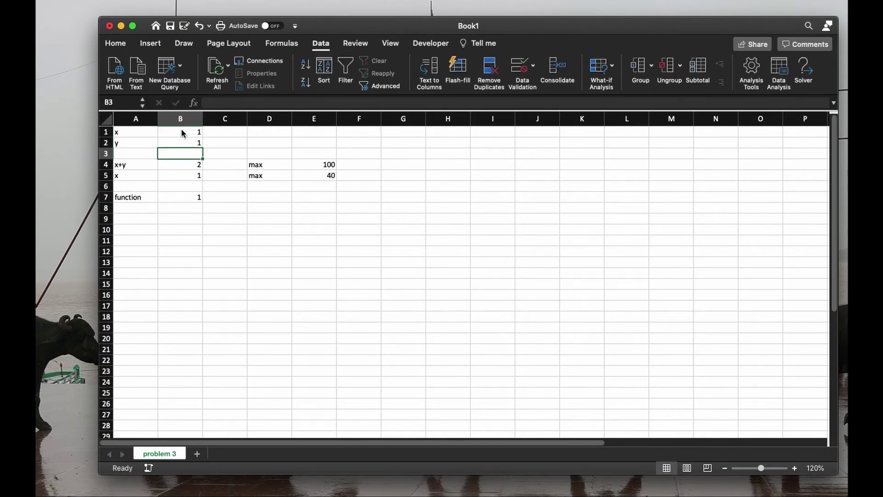
Step: Re-run Solver and keep the solution, adding a Sensitivity report
{"action": "left_click", "coordinate": [804, 68]}
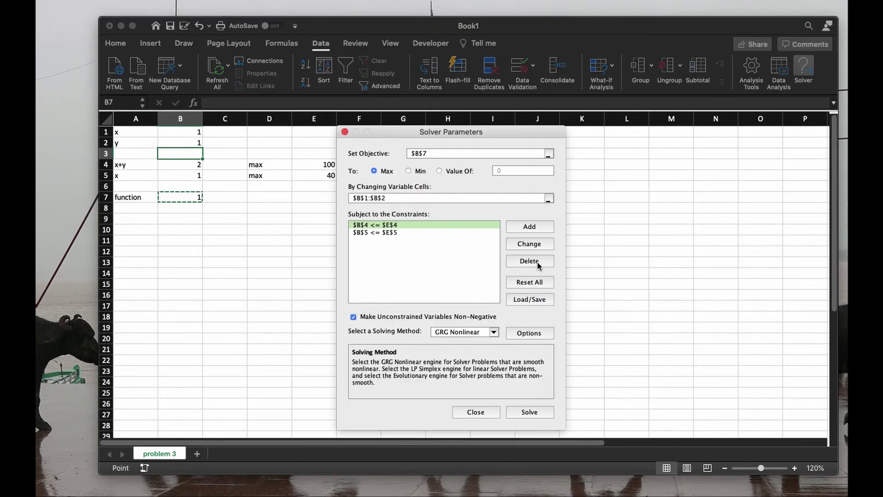
{"action": "left_click", "coordinate": [527, 412]}
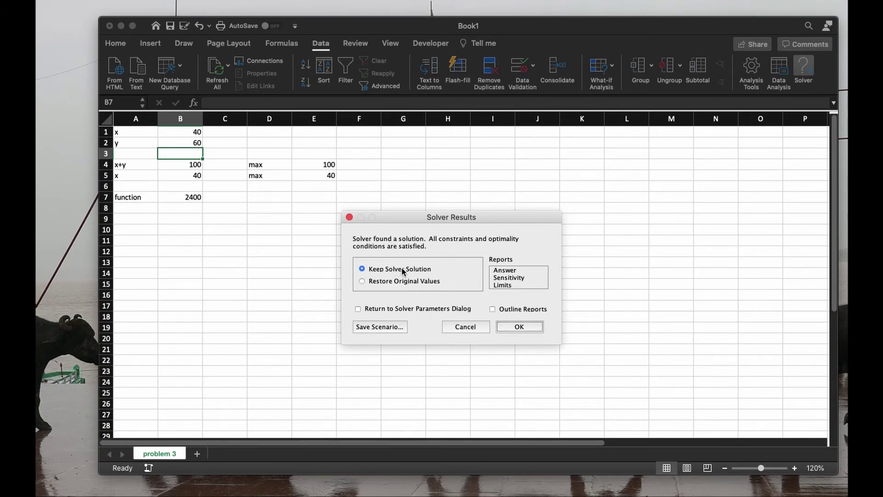
{"action": "left_click", "coordinate": [506, 278]}
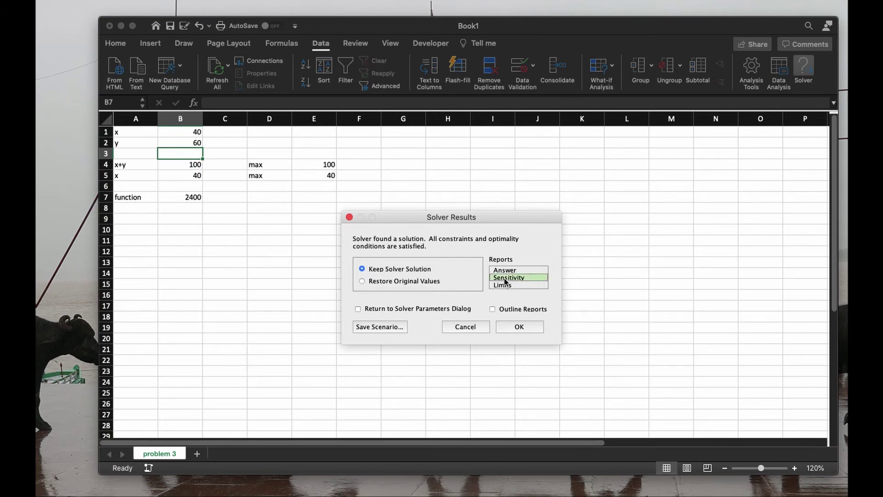
{"action": "left_click", "coordinate": [511, 327]}
Step: Verify x=40 in B1, y=60 in B2 and the 2400 function value in B7
{"action": "left_click", "coordinate": [182, 132]}
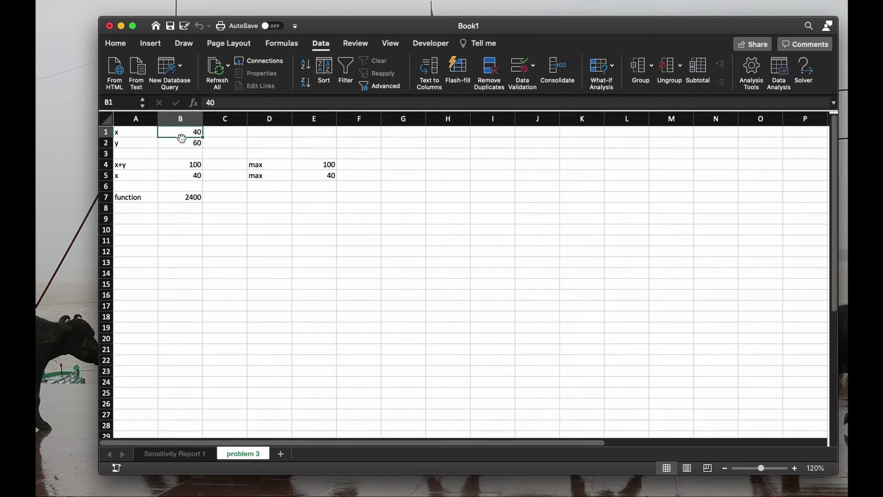
{"action": "left_click", "coordinate": [181, 142]}
{"action": "left_click", "coordinate": [188, 195]}
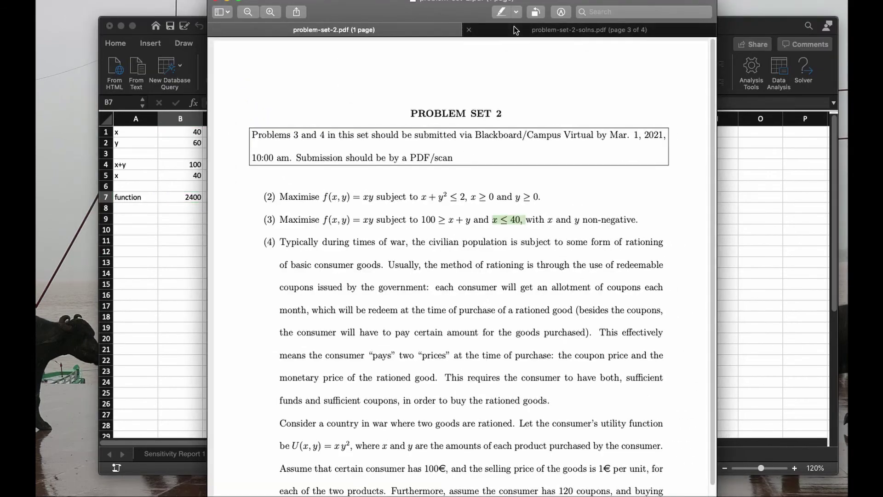
{"action": "left_click", "coordinate": [515, 29]}
{"action": "scroll", "coordinate": [517, 283], "scroll_direction": "up", "scroll_amount": 15}
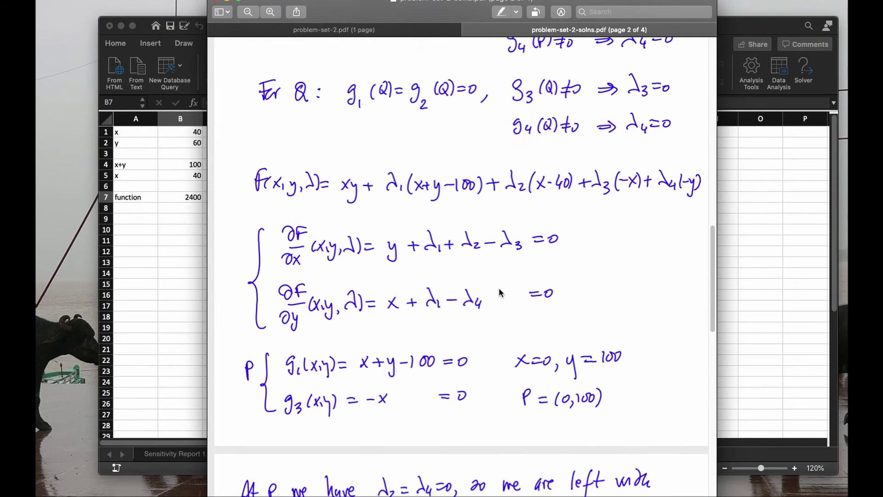
{"action": "scroll", "coordinate": [491, 291], "scroll_direction": "up", "scroll_amount": 12}
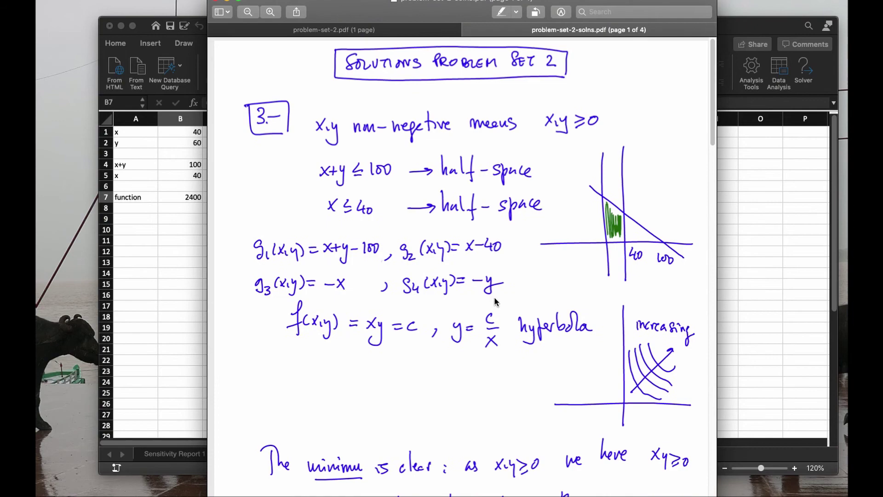
{"action": "scroll", "coordinate": [496, 297], "scroll_direction": "down", "scroll_amount": 8}
{"action": "scroll", "coordinate": [497, 302], "scroll_direction": "down", "scroll_amount": 10}
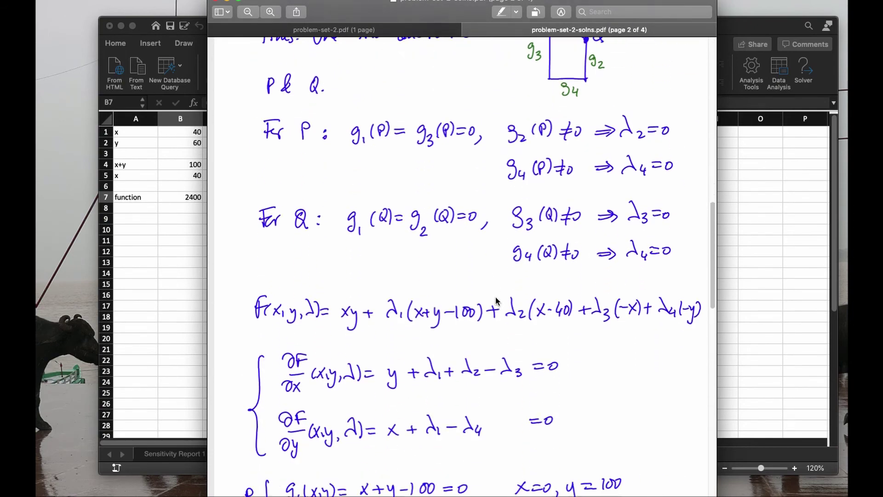
{"action": "scroll", "coordinate": [496, 300], "scroll_direction": "down", "scroll_amount": 12}
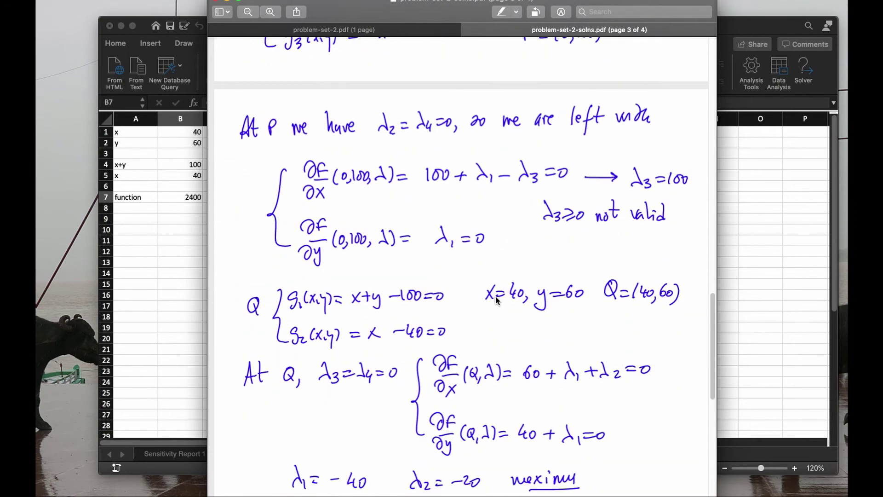
{"action": "scroll", "coordinate": [497, 301], "scroll_direction": "down", "scroll_amount": 4}
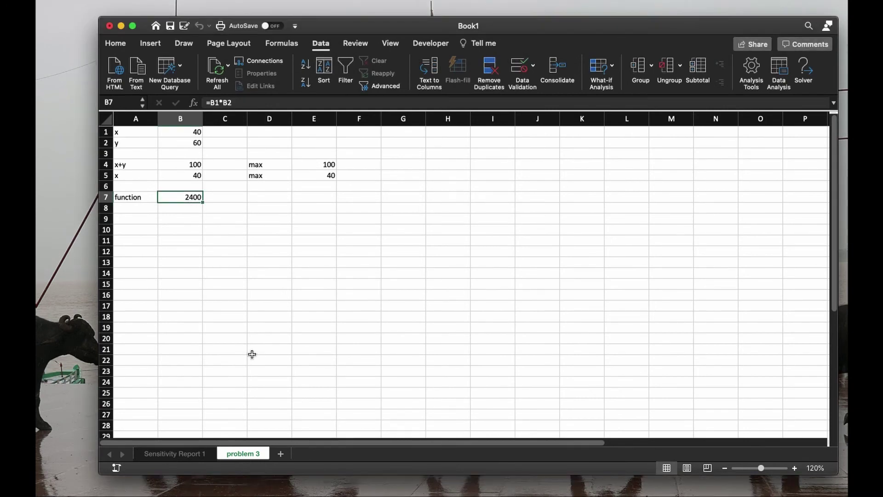
Step: In the enlarged Sensitivity Report 1, inspect the x+y and x constraints' final values 100 and 40
{"action": "left_click", "coordinate": [180, 453]}
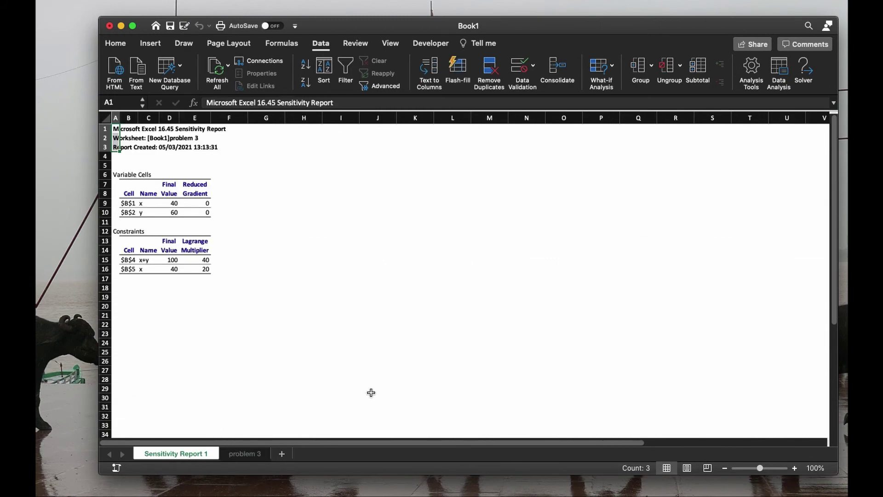
{"action": "left_click", "coordinate": [795, 467]}
{"action": "left_click", "coordinate": [795, 467]}
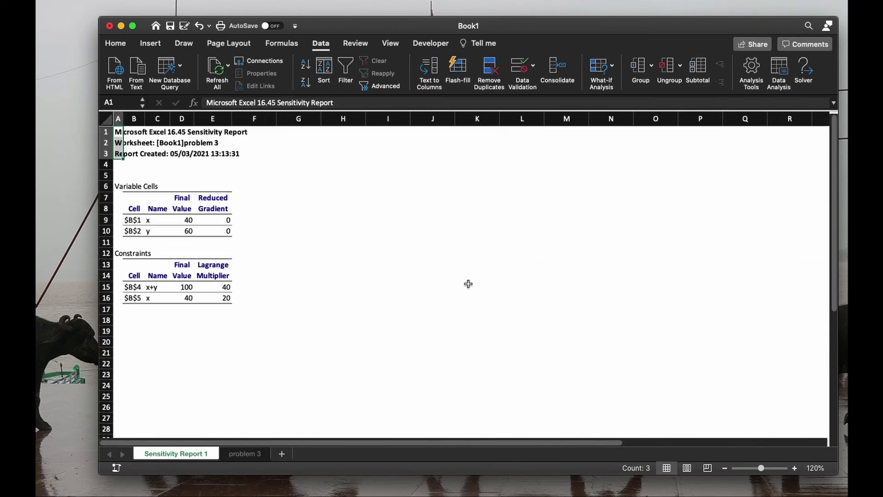
{"action": "left_click", "coordinate": [150, 287]}
{"action": "left_click", "coordinate": [180, 287]}
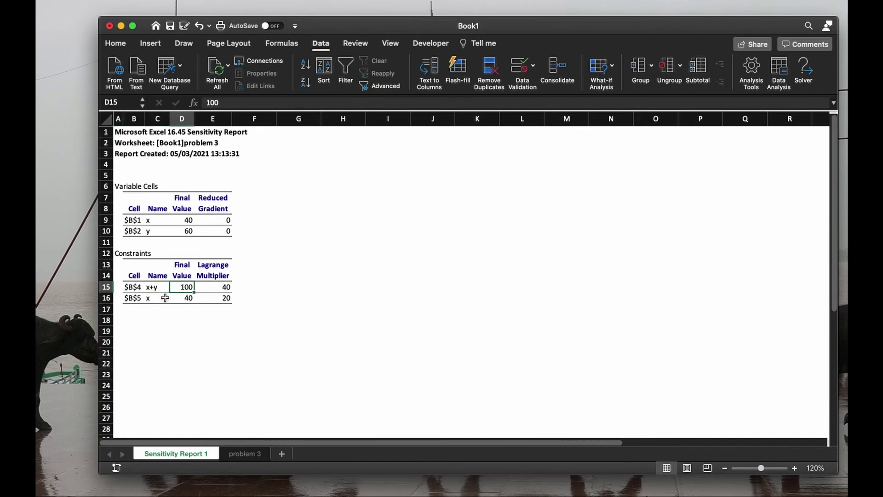
{"action": "left_click", "coordinate": [142, 300]}
{"action": "left_click", "coordinate": [178, 288]}
{"action": "left_click", "coordinate": [150, 301]}
{"action": "left_click", "coordinate": [183, 299]}
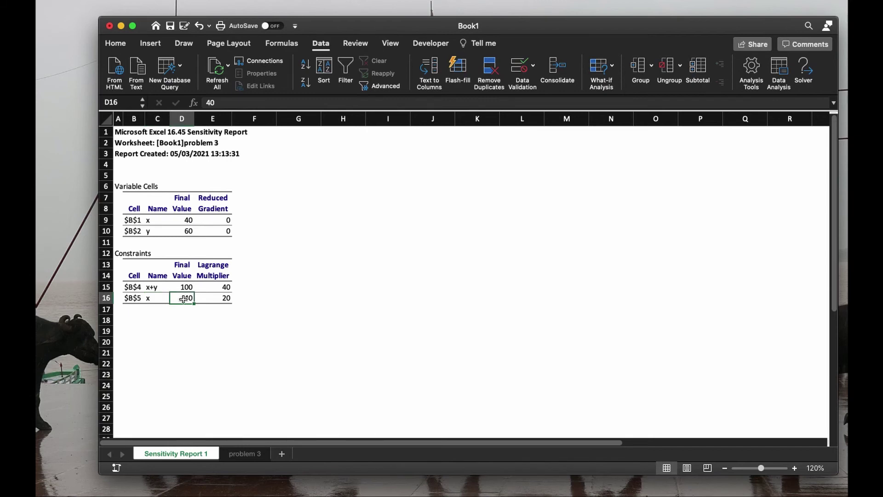
Step: Check the Lagrange multipliers, 40 for x+y and 20 for x, then return to 'problem 3'
{"action": "left_click", "coordinate": [222, 286]}
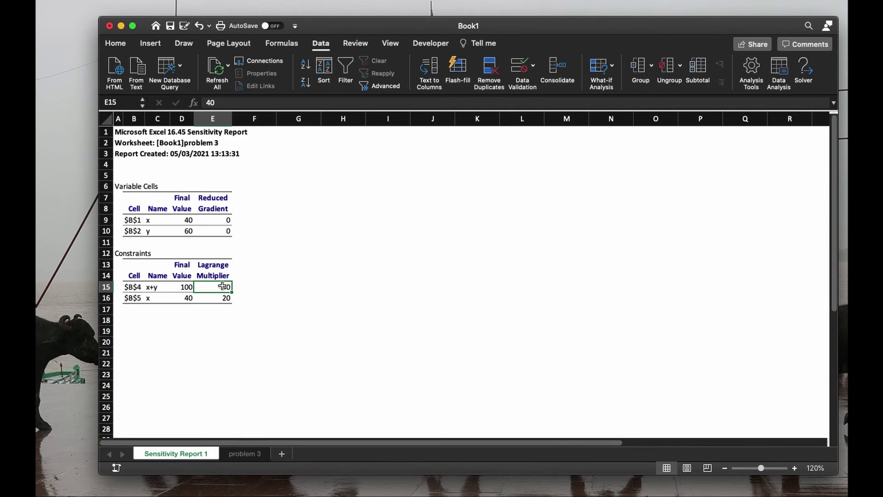
{"action": "left_click", "coordinate": [184, 287]}
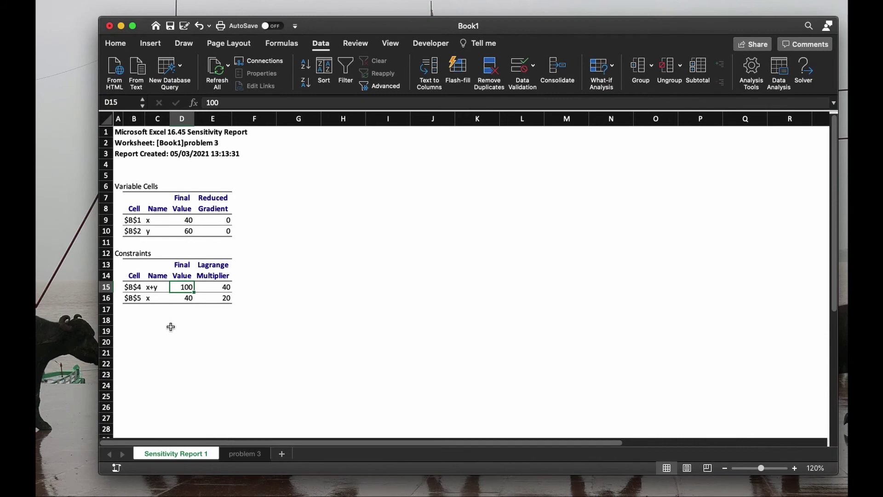
{"action": "left_click", "coordinate": [217, 286]}
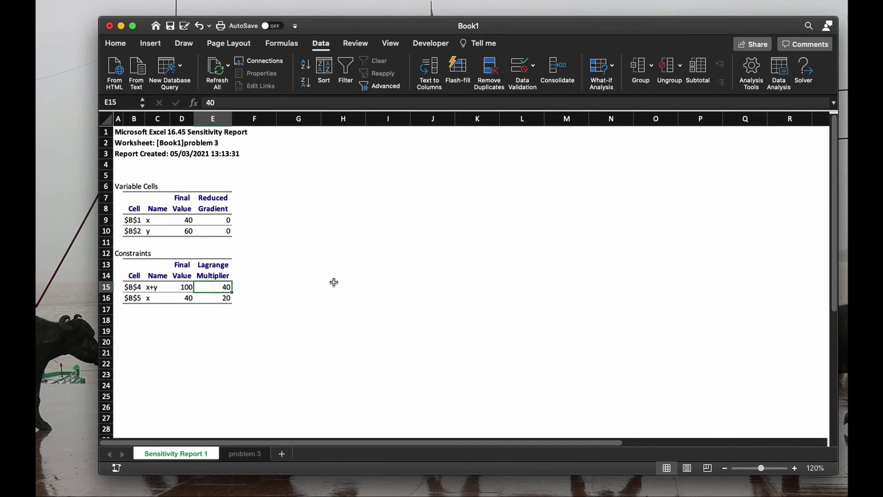
{"action": "left_click", "coordinate": [179, 298]}
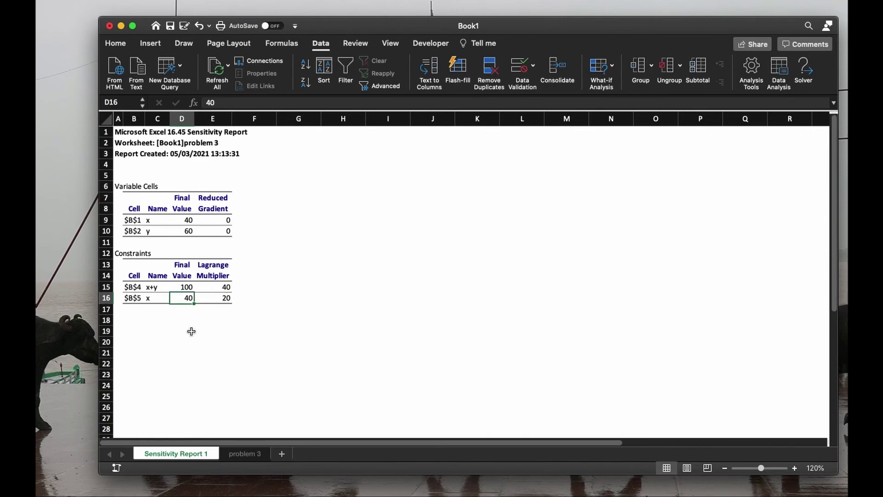
{"action": "left_click", "coordinate": [218, 298]}
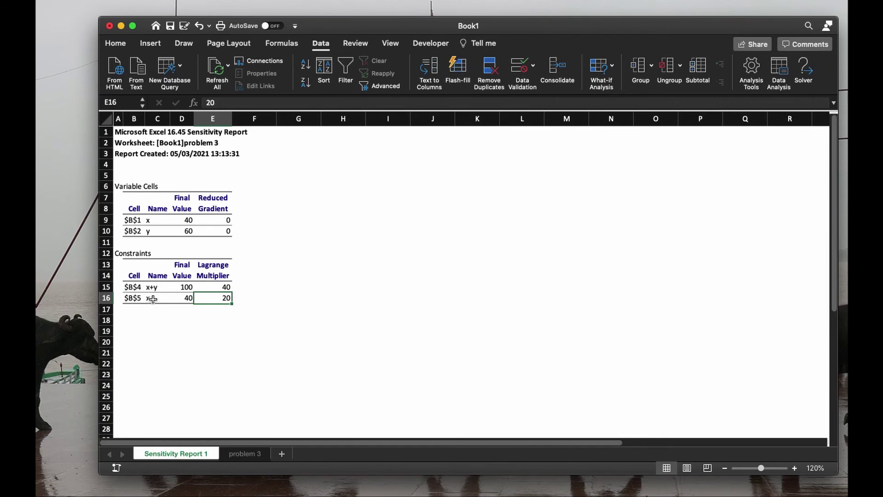
{"action": "left_click", "coordinate": [240, 455]}
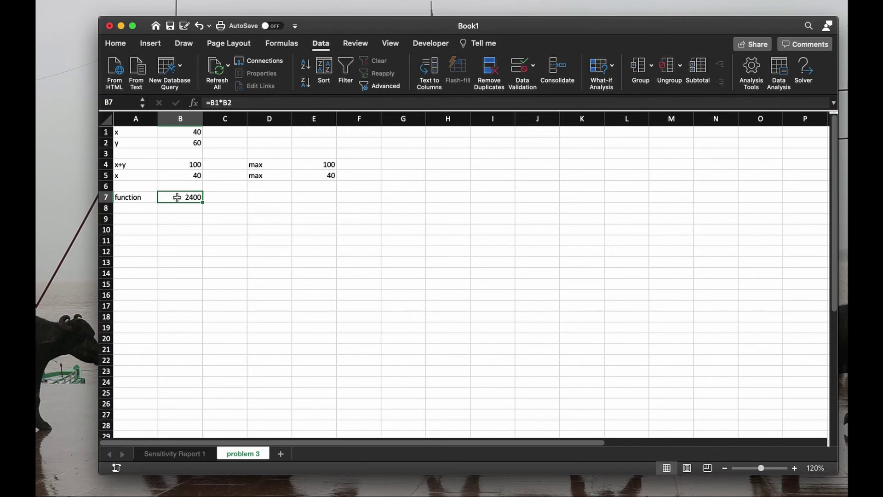
Step: Change the x limit in cell E5 from 40 to 41 and bring up Solver Parameters
{"action": "left_click", "coordinate": [316, 175]}
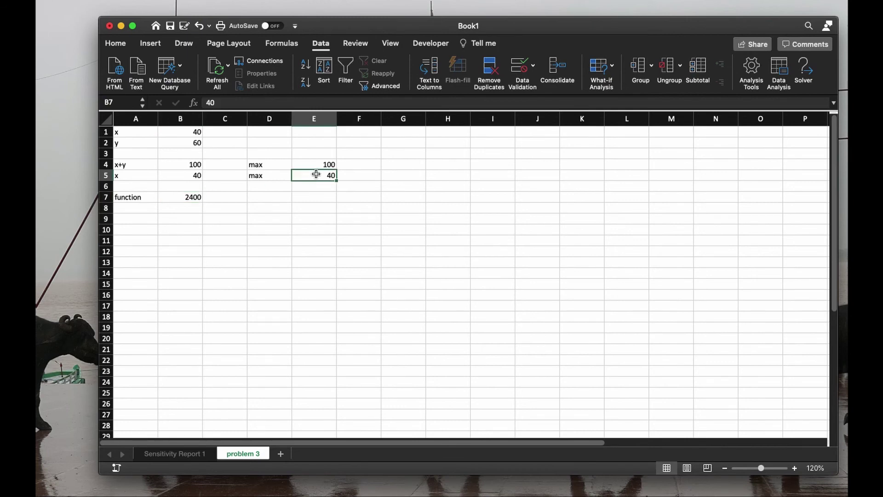
{"action": "type", "text": "41"}
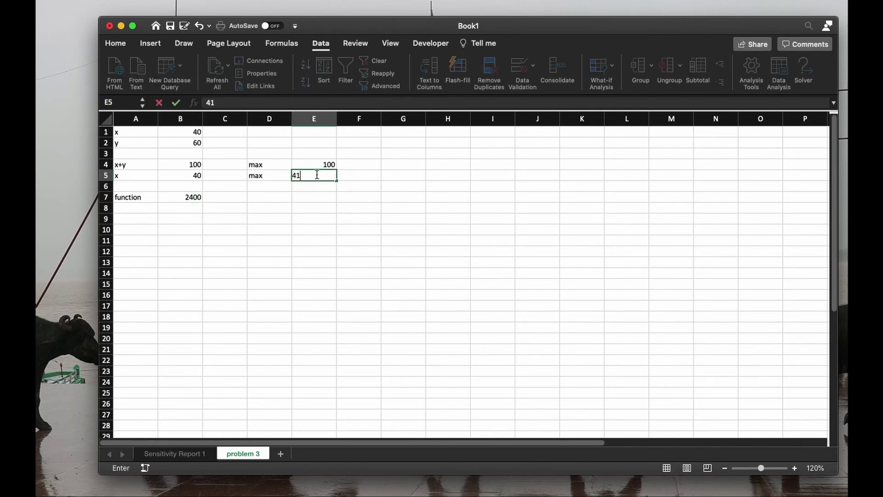
{"action": "key", "text": "Return"}
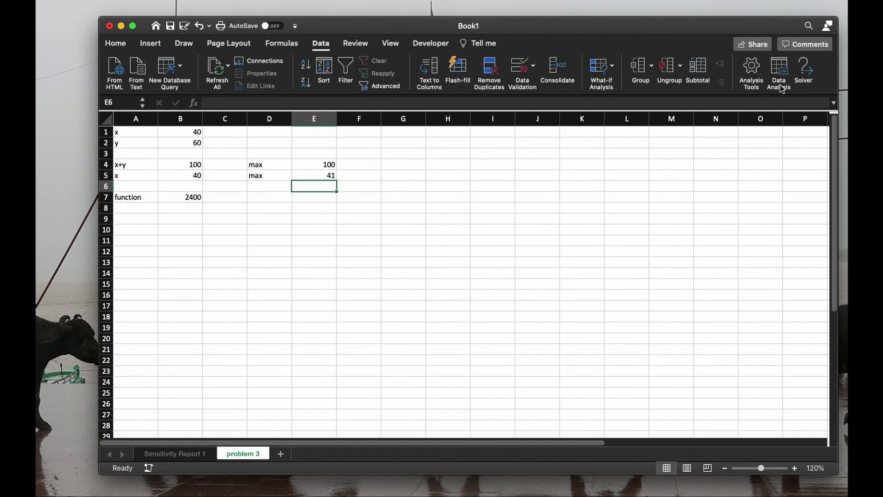
{"action": "left_click", "coordinate": [813, 68]}
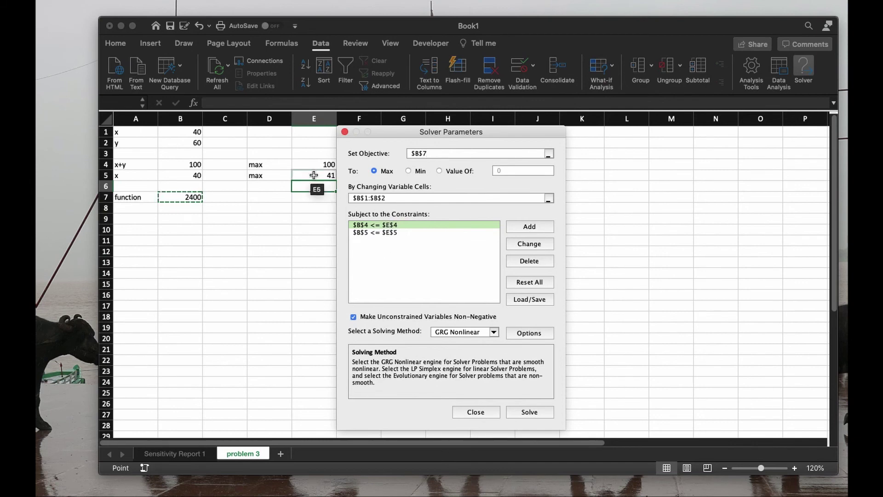
Step: Solve with x capped at 41 and keep the result x=41, y=59, value 2419
{"action": "left_click", "coordinate": [532, 413]}
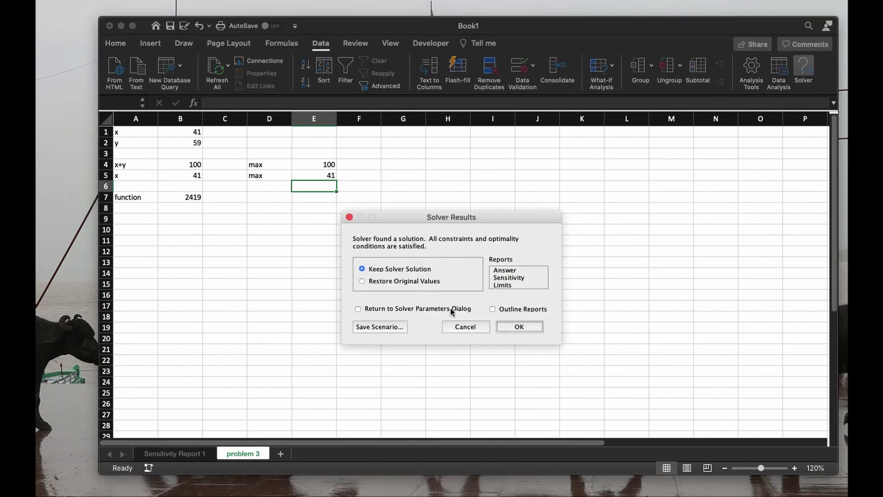
{"action": "left_click", "coordinate": [525, 328]}
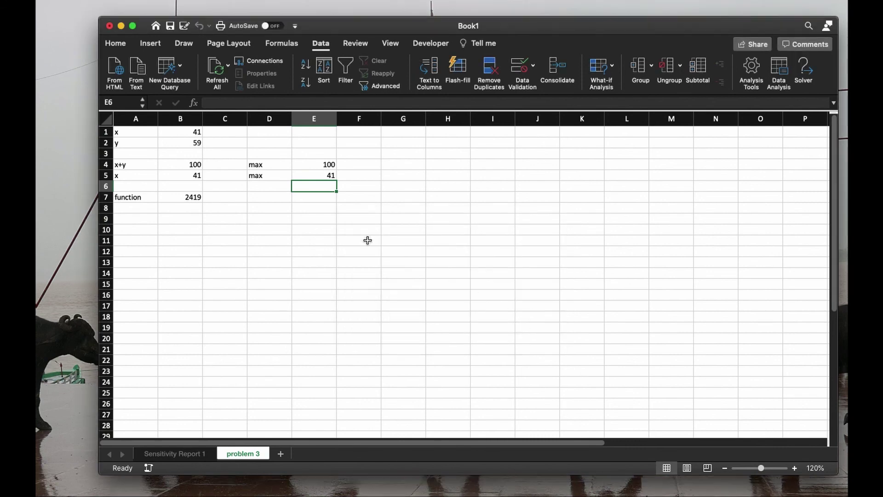
Step: Check the new x, y and function values, then note the old optimum 2400 in B9
{"action": "left_click", "coordinate": [175, 132]}
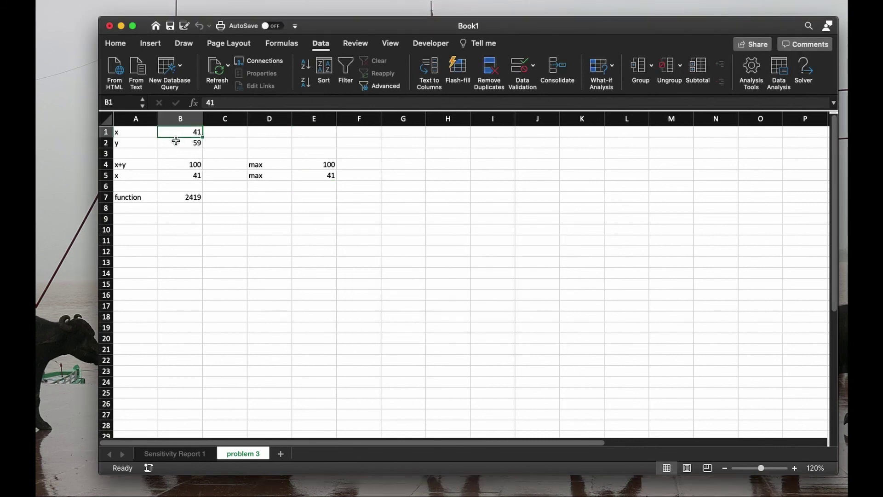
{"action": "left_click", "coordinate": [177, 142]}
{"action": "left_click", "coordinate": [178, 197]}
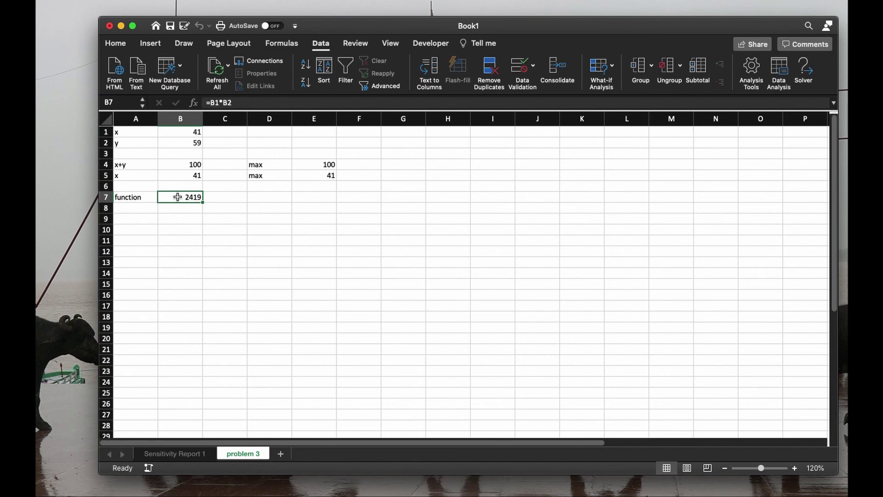
{"action": "left_click", "coordinate": [181, 218]}
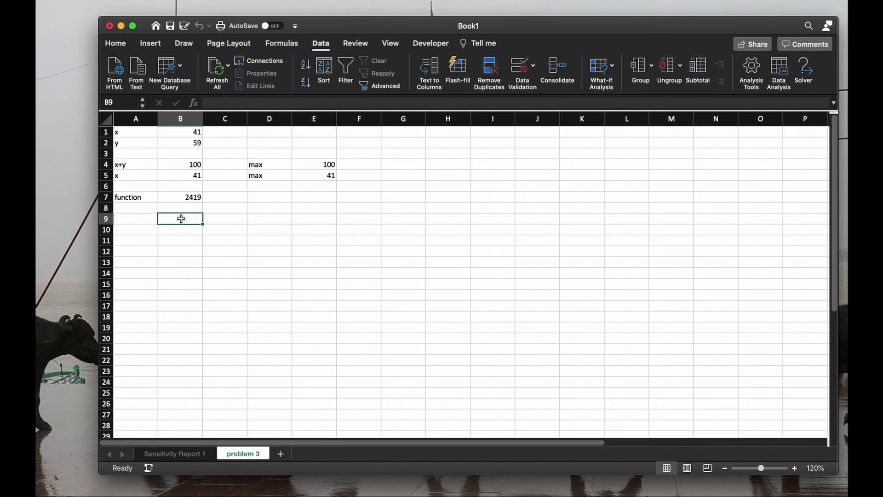
{"action": "type", "text": "2400"}
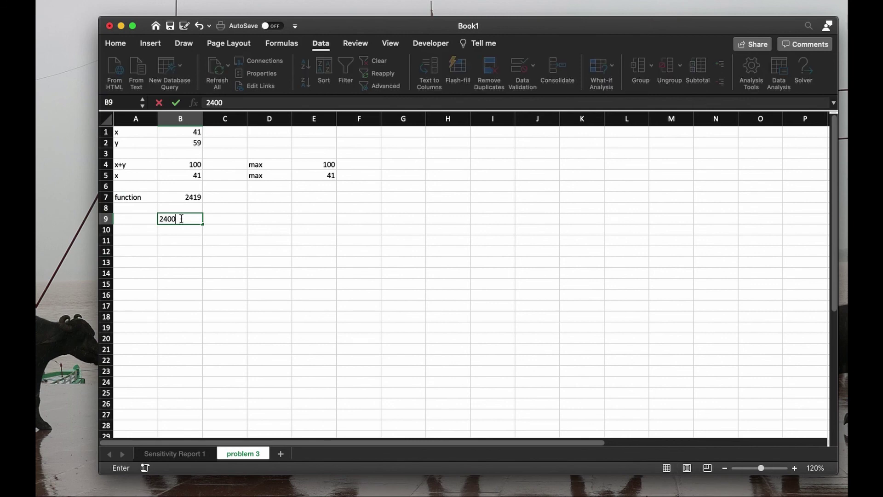
{"action": "key", "text": "Return"}
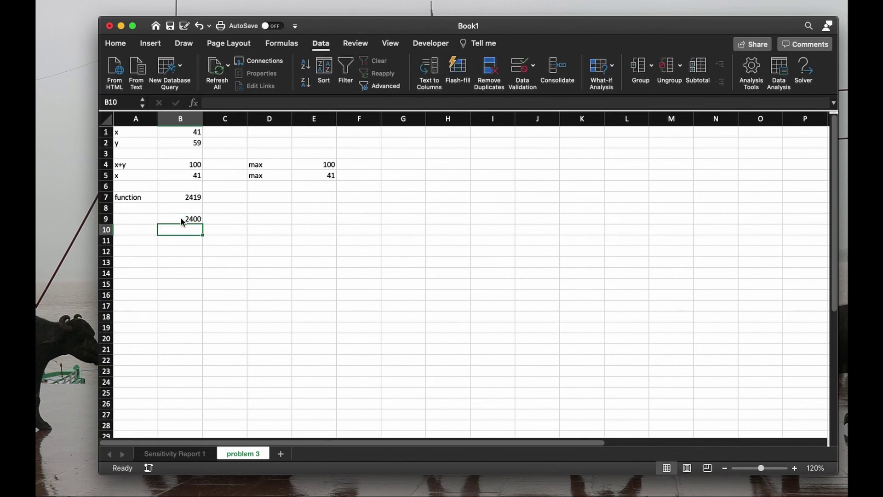
Step: Read the x constraint's multiplier 20 from the sensitivity report and note it in B10
{"action": "left_click", "coordinate": [179, 453]}
{"action": "left_click", "coordinate": [183, 297]}
{"action": "left_click", "coordinate": [206, 299]}
{"action": "left_click", "coordinate": [245, 454]}
{"action": "type", "text": "20"}
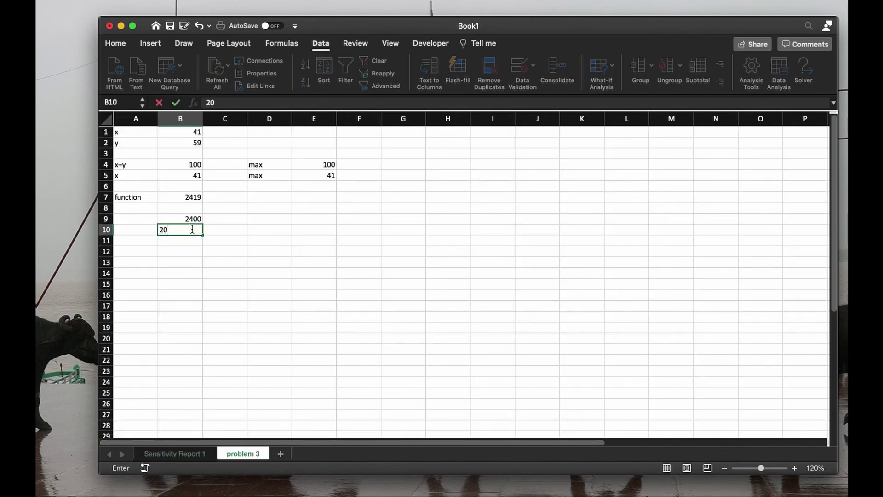
{"action": "key", "text": "Return"}
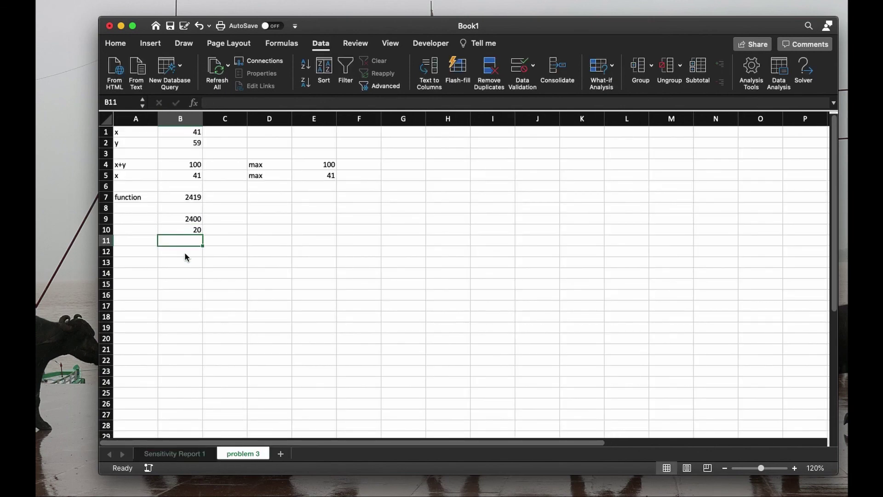
{"action": "left_click", "coordinate": [180, 453]}
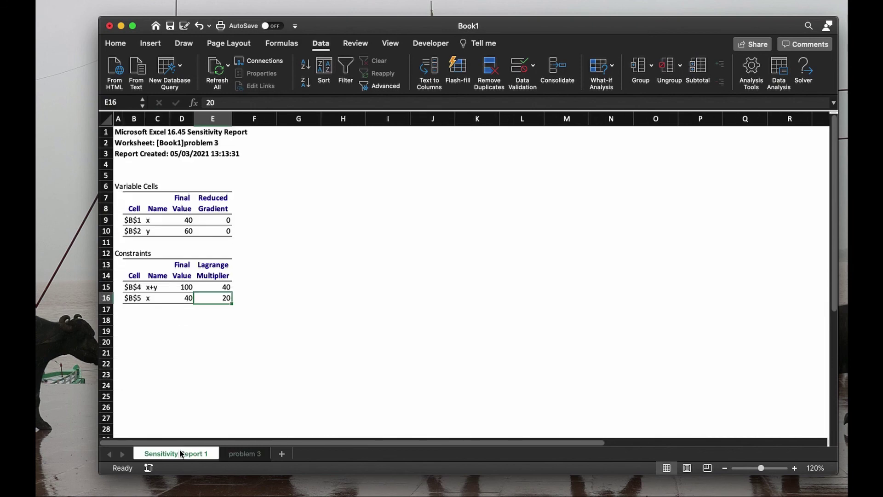
Step: Recheck the x+y constraint's final value and Lagrange multiplier in the sensitivity report
{"action": "left_click", "coordinate": [186, 287]}
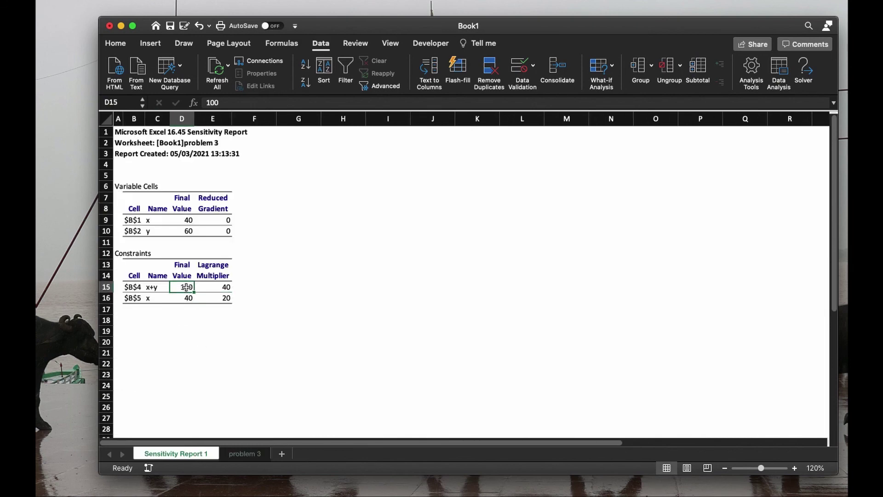
{"action": "left_click", "coordinate": [213, 287]}
{"action": "left_click", "coordinate": [251, 454]}
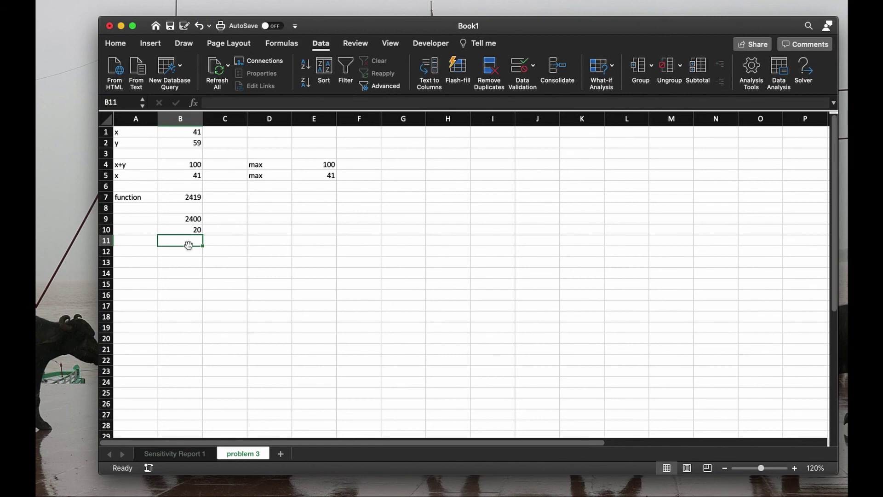
Step: On 'problem 3', clear the noted values 2400 and 20 from B9:B10
{"action": "left_click", "coordinate": [184, 231]}
{"action": "key", "text": "Up"}
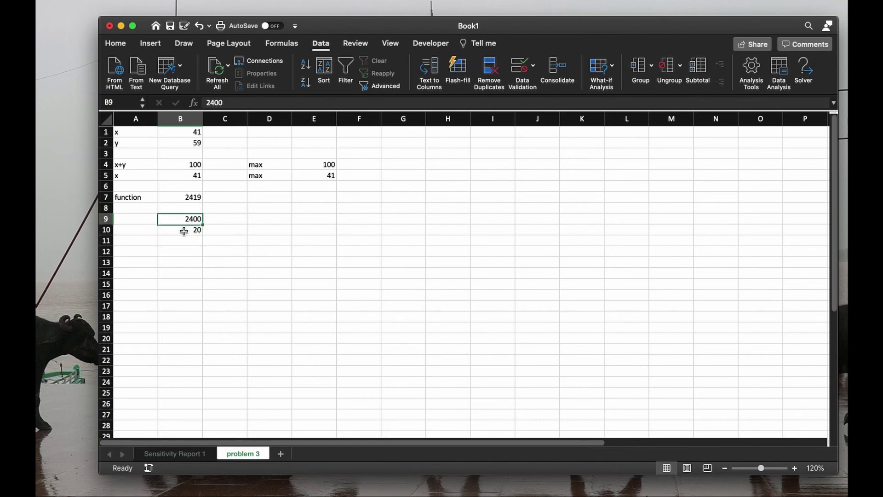
{"action": "left_click", "coordinate": [184, 231], "text": "shift"}
{"action": "key", "text": "Delete"}
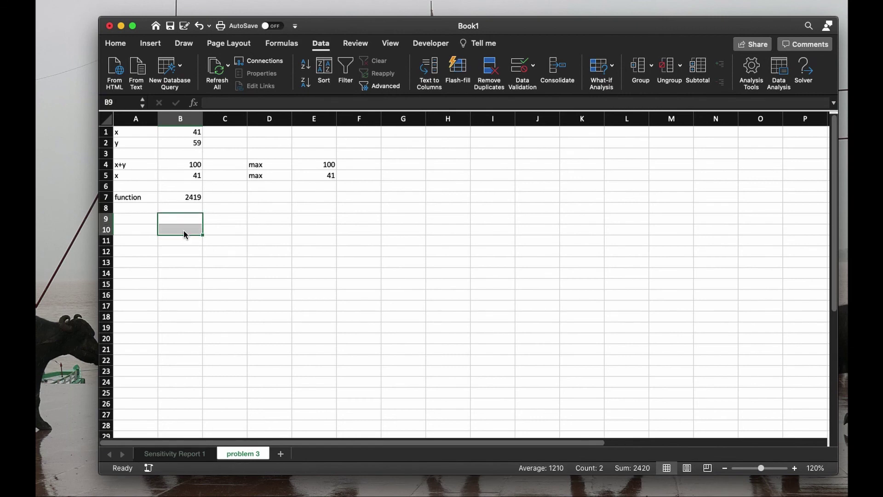